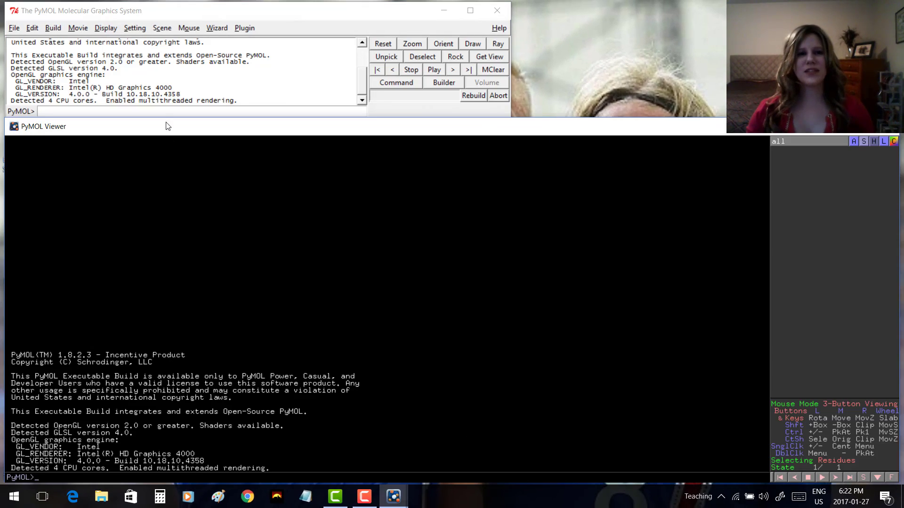
- Fetch the 1rgs structure with the command "fetch 1rgs"
{"action": "left_click", "coordinate": [161, 112]}
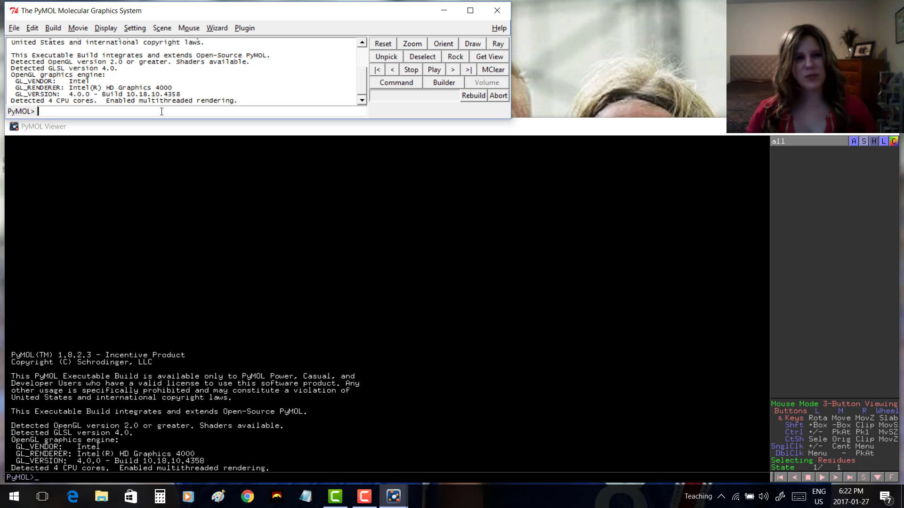
{"action": "type", "text": "fet"}
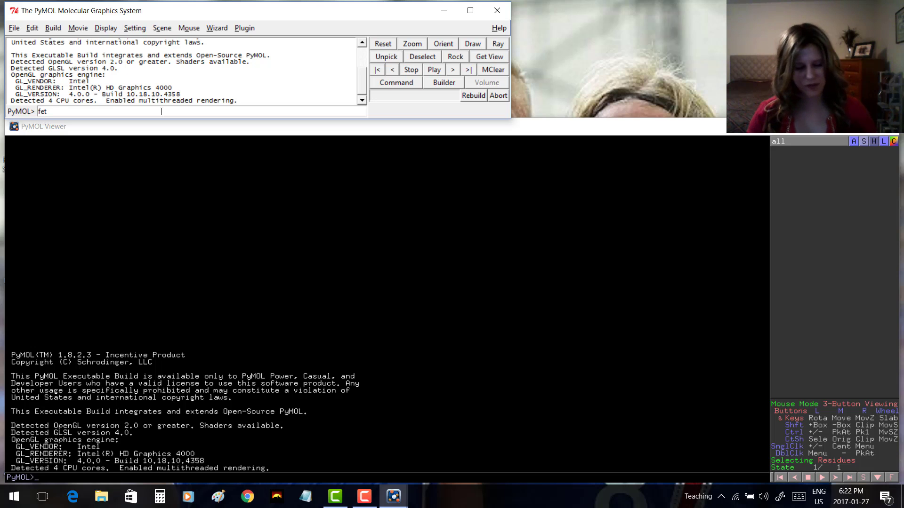
{"action": "type", "text": "ch 1rgs"}
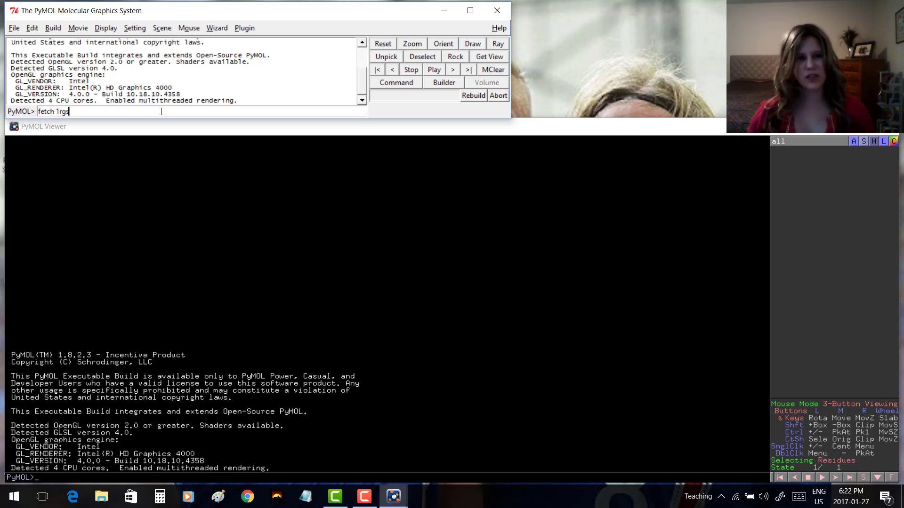
{"action": "key", "text": "Return"}
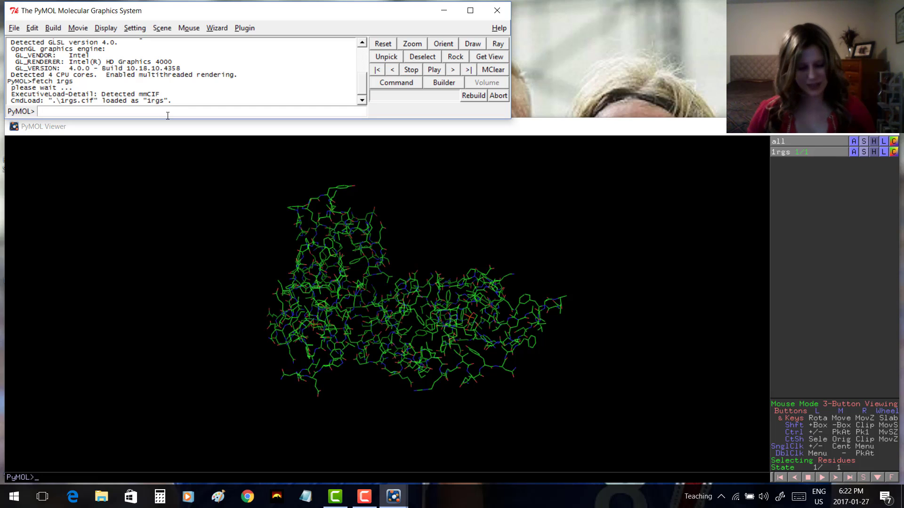
- Show the structure as cartoon and hide its lines using the commands "show cartoon" and "hide lines"
{"action": "type", "text": "show"}
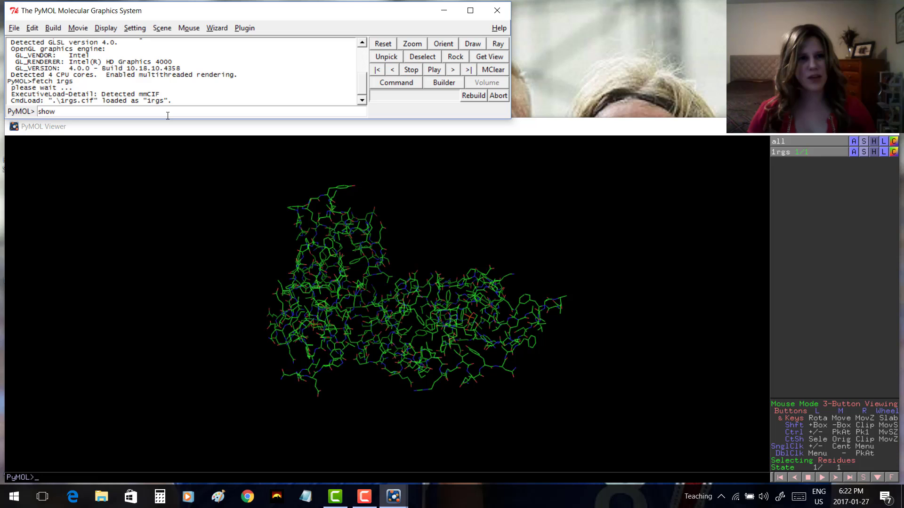
{"action": "type", "text": " cartoon"}
{"action": "key", "text": "Return"}
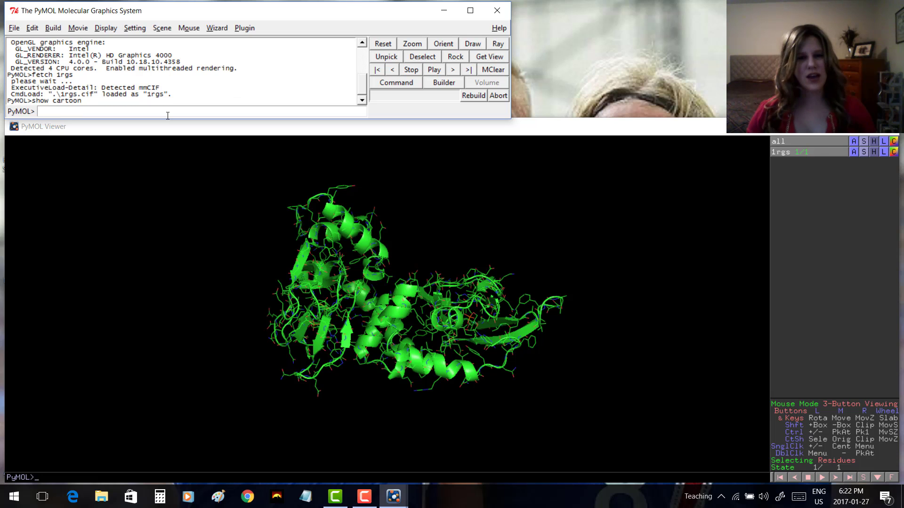
{"action": "type", "text": "hide lines"}
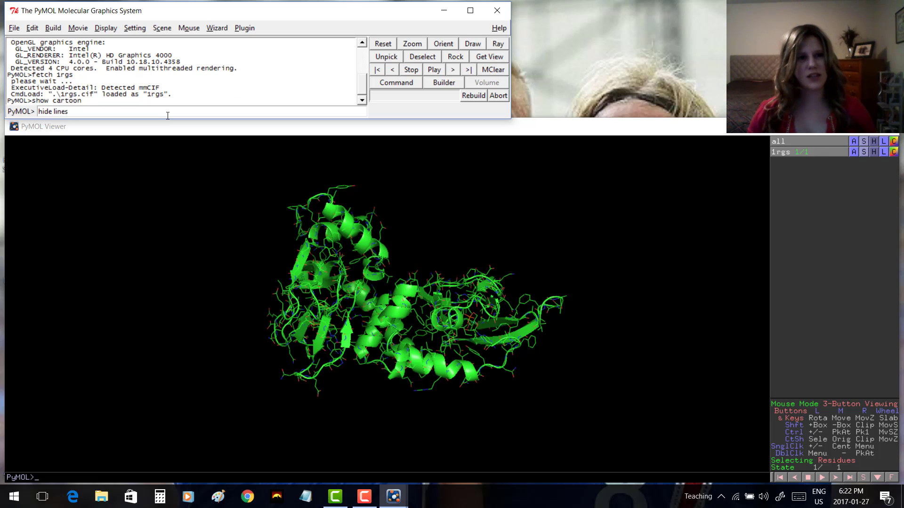
{"action": "key", "text": "Return"}
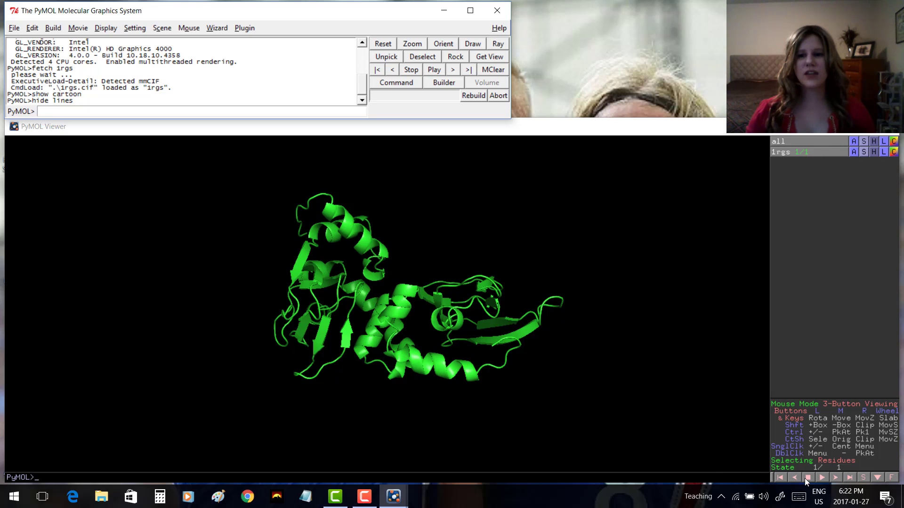
- Display the residue sequence and select both CMP ligands at its end
{"action": "left_click", "coordinate": [863, 478]}
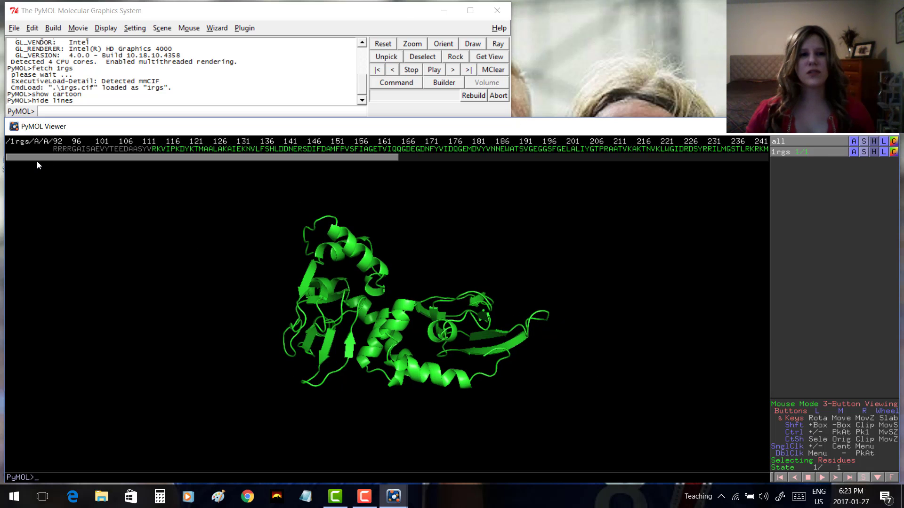
{"action": "left_click_drag", "start_coordinate": [37, 162], "coordinate": [481, 165]}
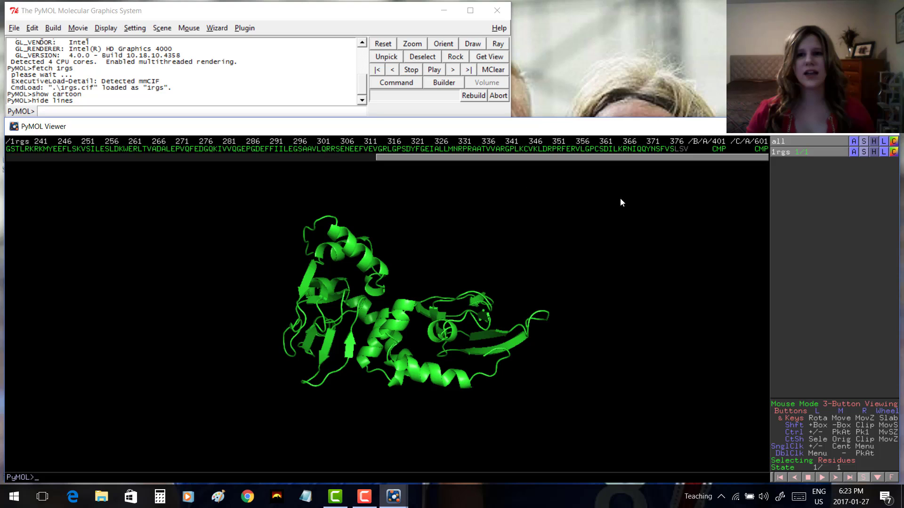
{"action": "left_click", "coordinate": [719, 149]}
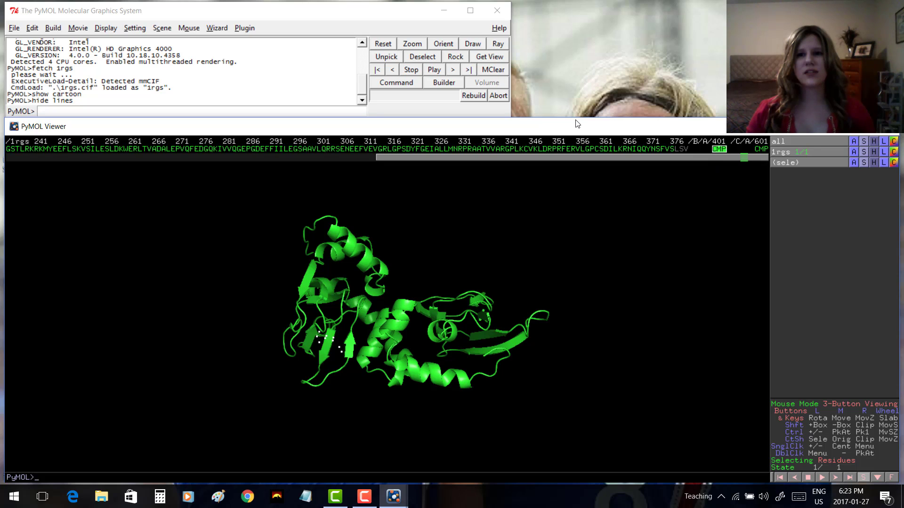
{"action": "left_click", "coordinate": [761, 148]}
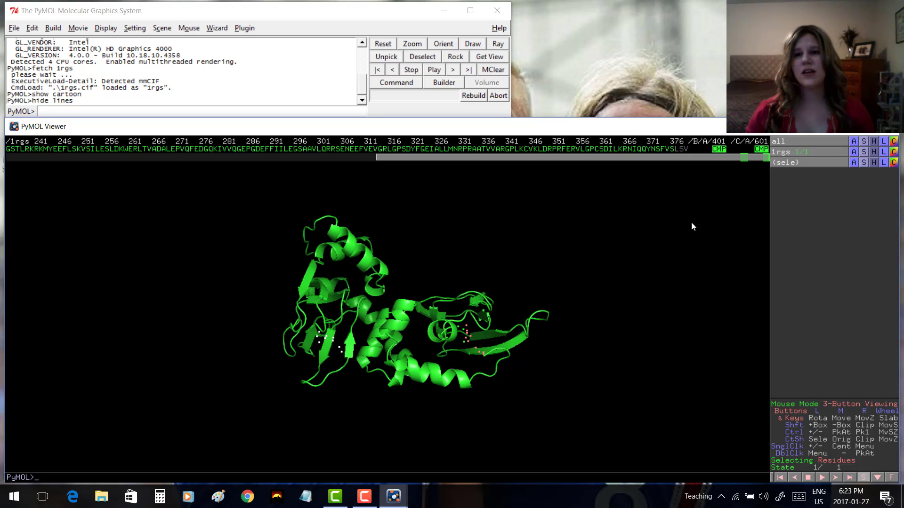
- Show the selected CMP ligands as sticks and colour them hotpink, ending with the selection cleared
{"action": "left_click", "coordinate": [865, 162]}
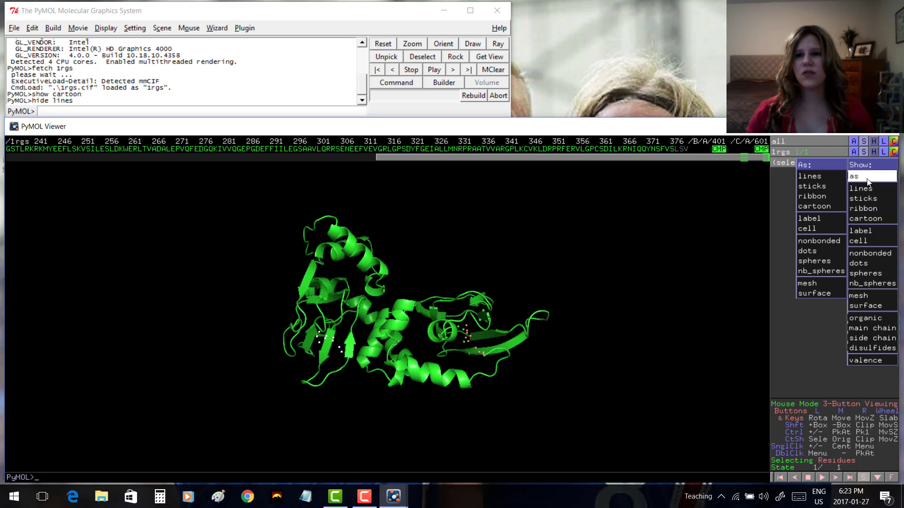
{"action": "left_click", "coordinate": [701, 162]}
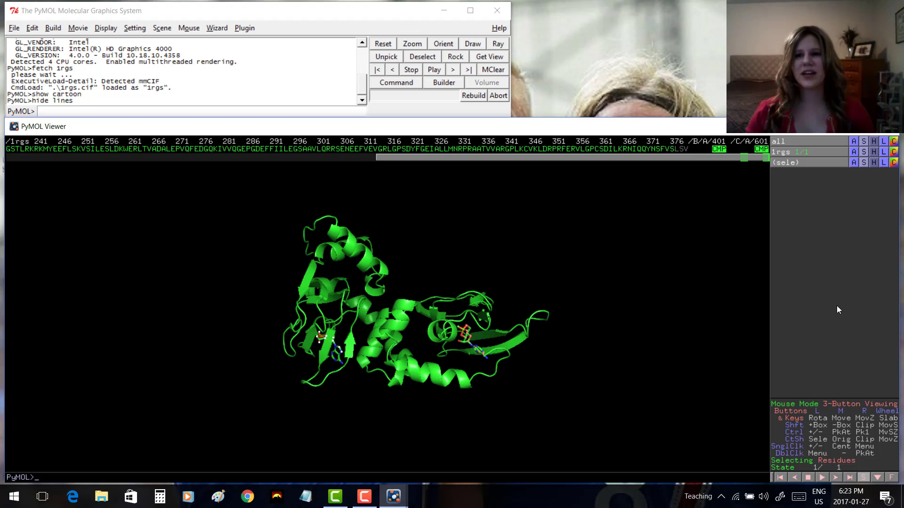
{"action": "left_click", "coordinate": [894, 163]}
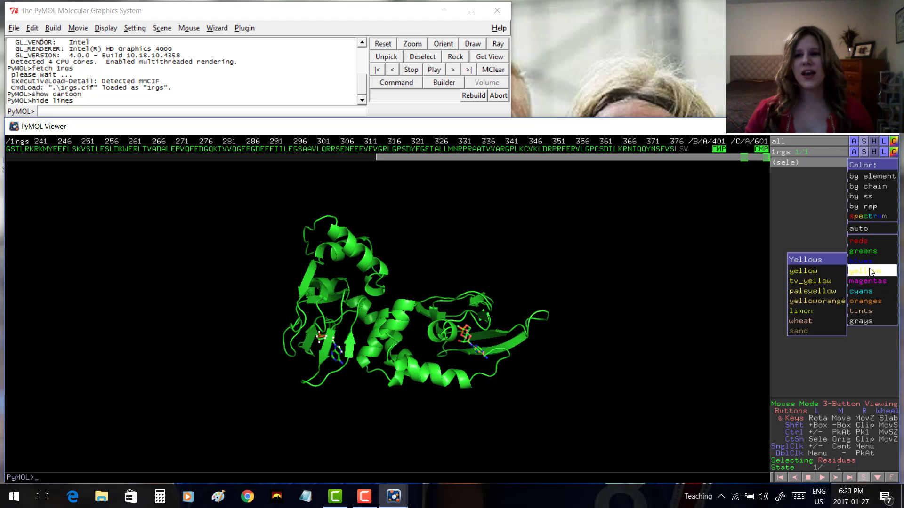
{"action": "mouse_move", "coordinate": [868, 281]}
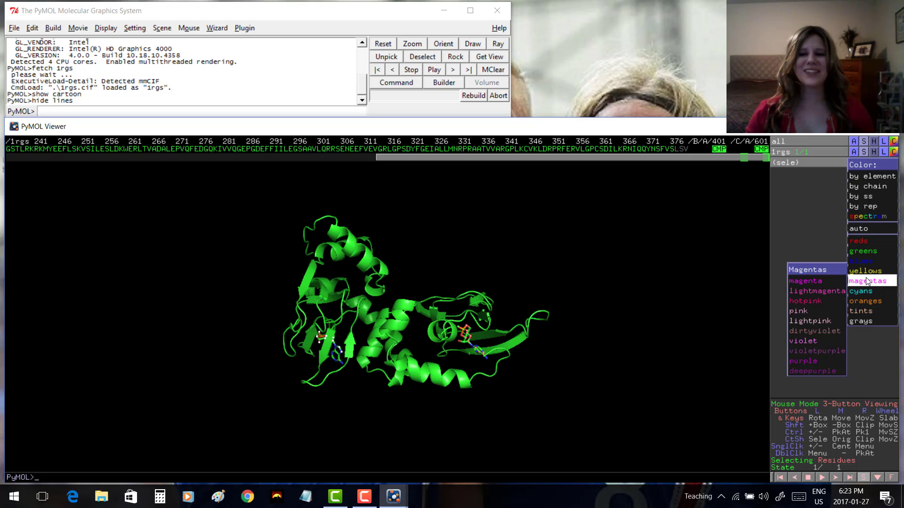
{"action": "left_click", "coordinate": [806, 301]}
{"action": "left_click", "coordinate": [566, 257]}
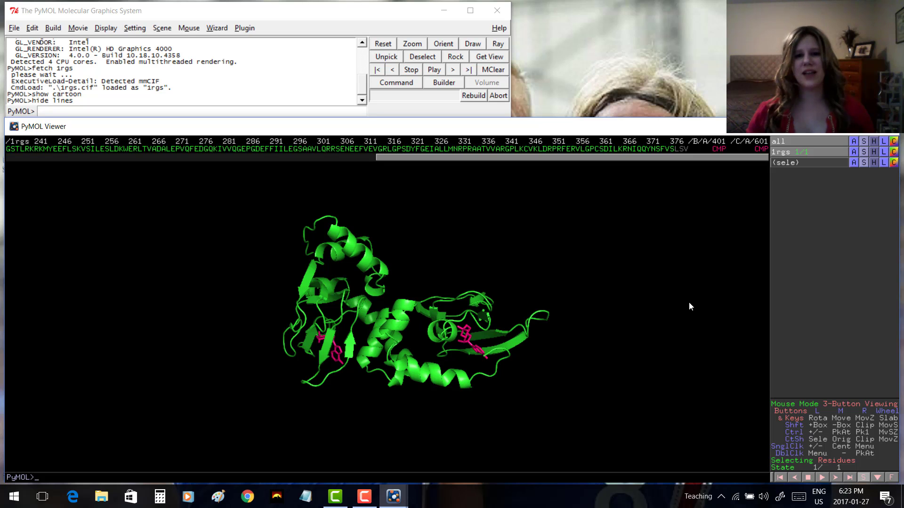
- Label the residues of the whole 1rgs object
{"action": "right_click_drag", "start_coordinate": [567, 286], "coordinate": [539, 279]}
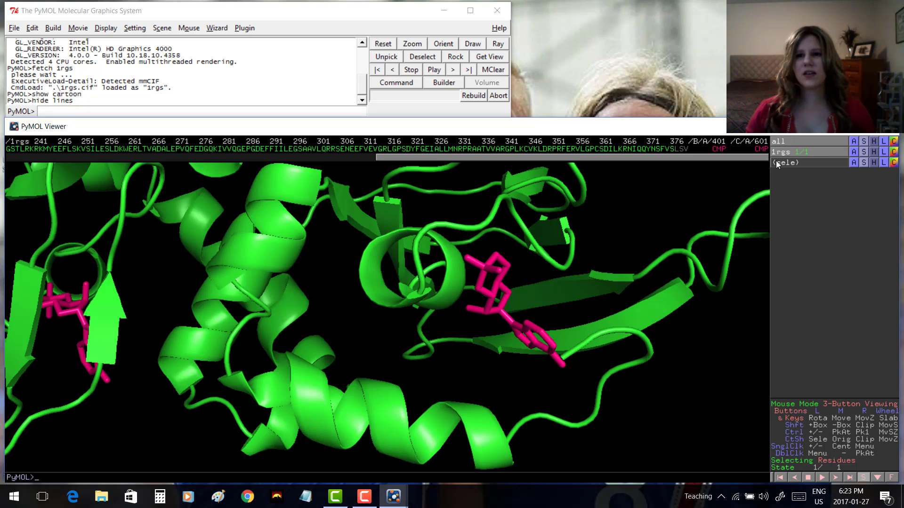
{"action": "left_click", "coordinate": [883, 159]}
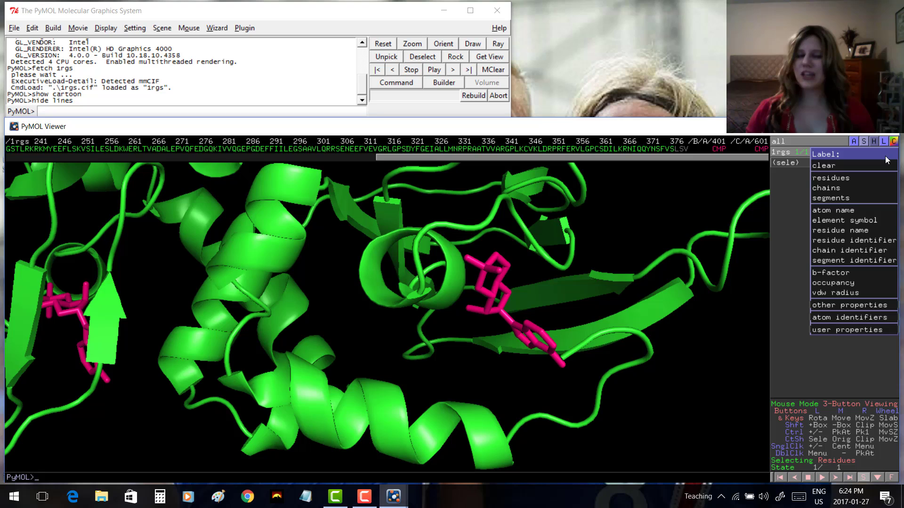
{"action": "left_click", "coordinate": [858, 180]}
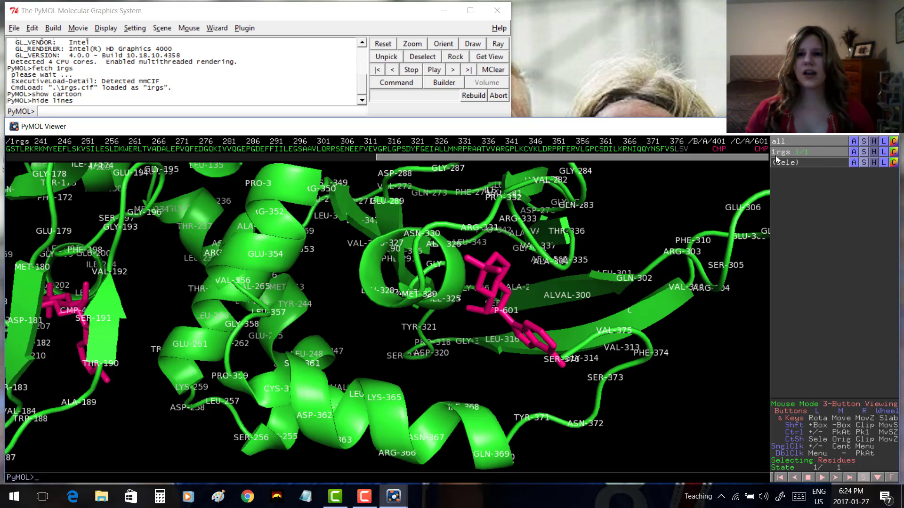
- Hide the labels of the 1rgs object
{"action": "left_click", "coordinate": [874, 157]}
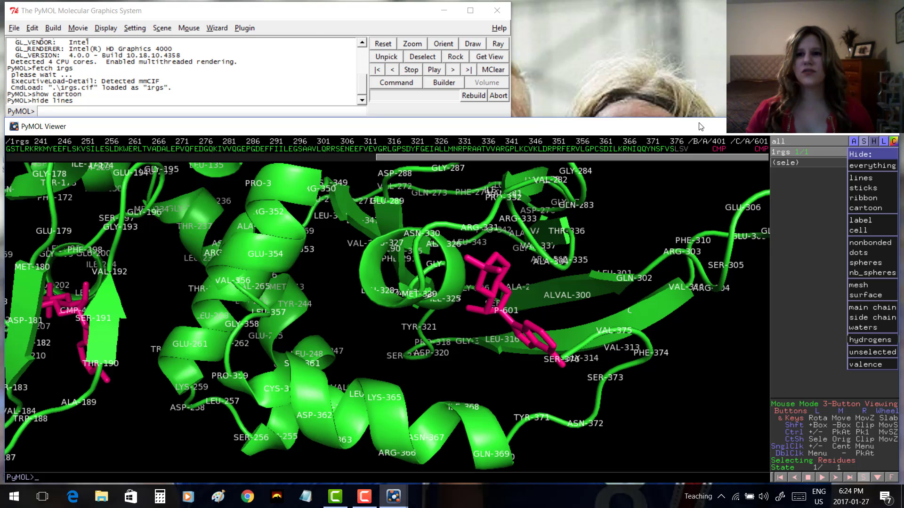
{"action": "left_click", "coordinate": [872, 220]}
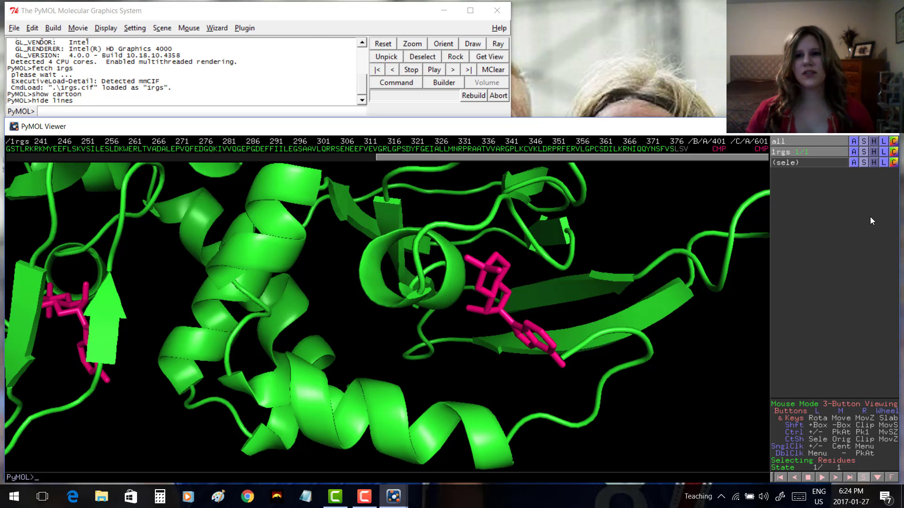
{"action": "left_click", "coordinate": [885, 153]}
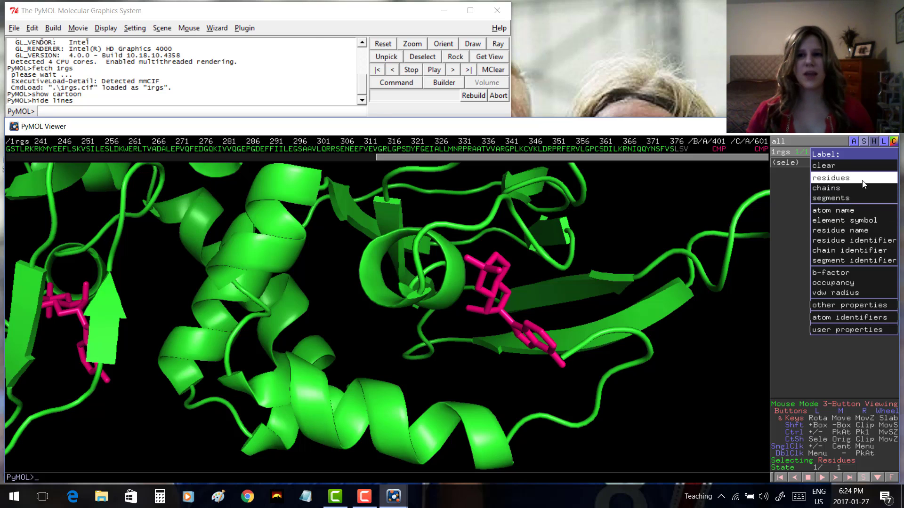
{"action": "left_click", "coordinate": [714, 204]}
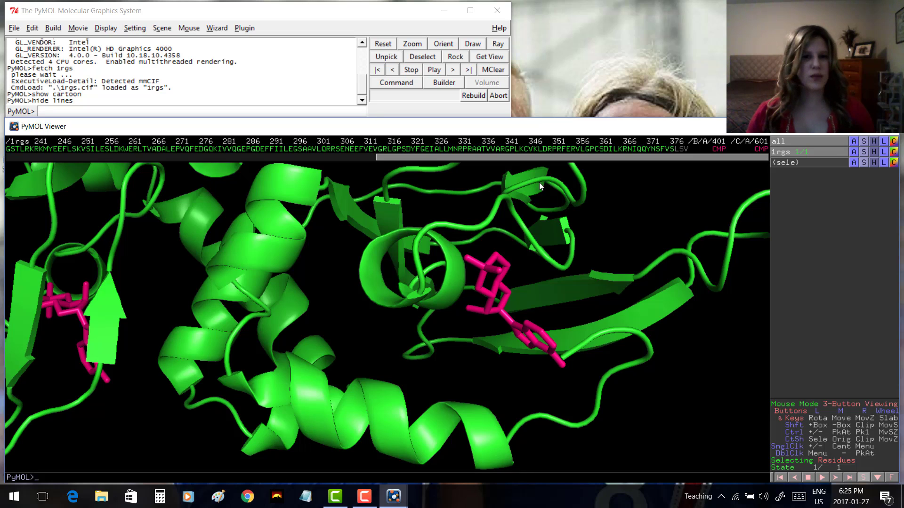
- Label the CB atoms of residues 113-380 by running label resi 113-380 and name CB, "%s - %s" % (resn, resi)
{"action": "left_click", "coordinate": [92, 90]}
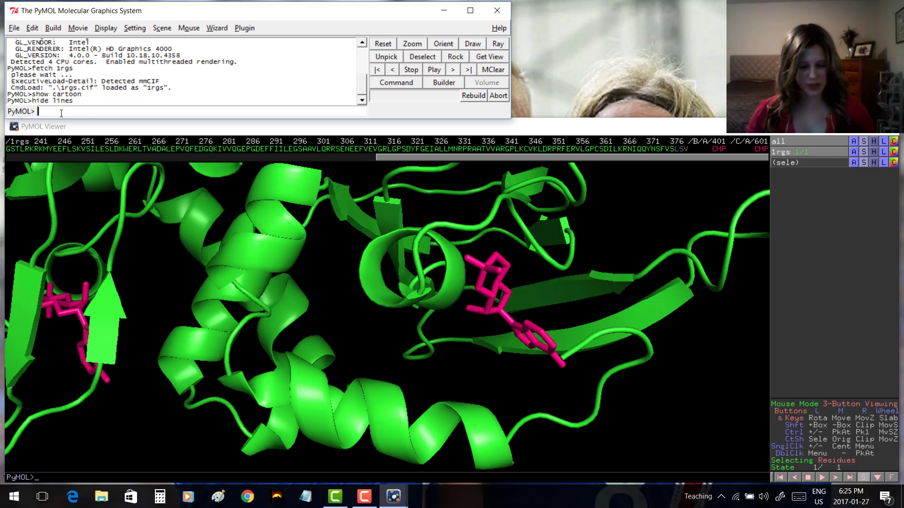
{"action": "type", "text": "label"}
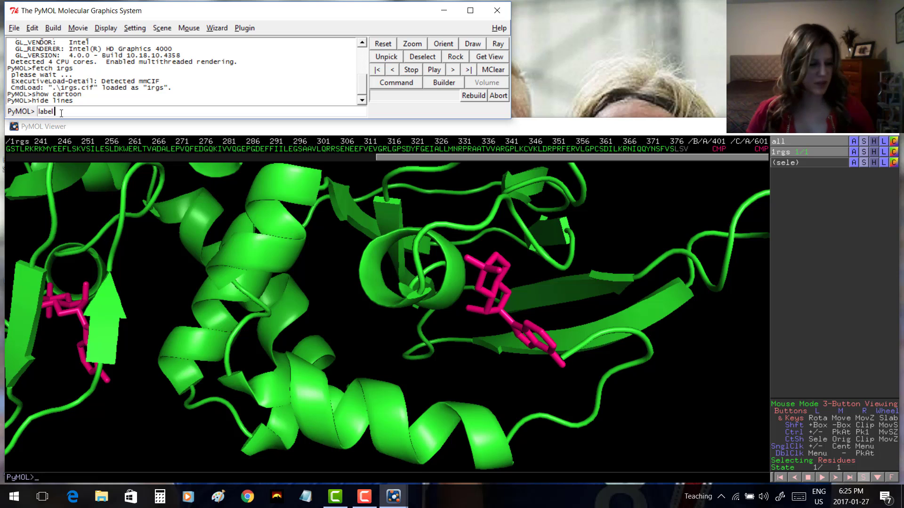
{"action": "type", "text": " resi"}
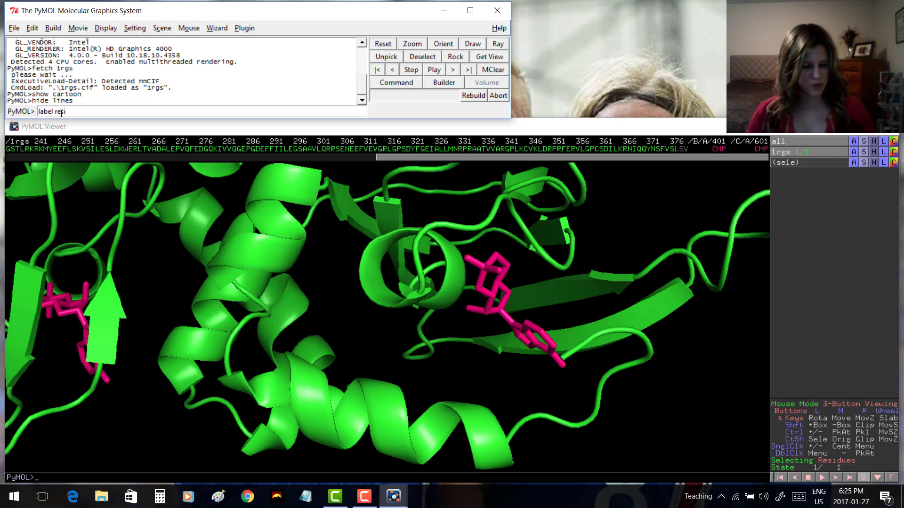
{"action": "type", "text": " 1"}
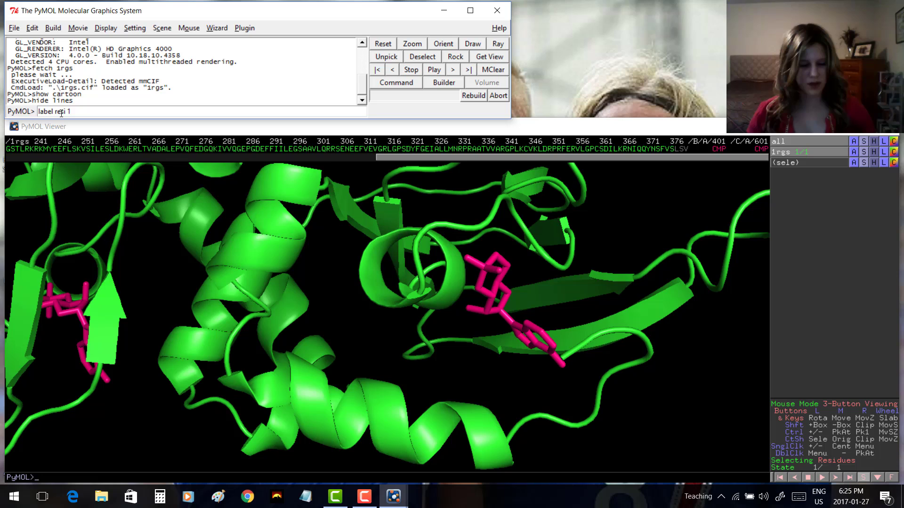
{"action": "type", "text": "13-380"}
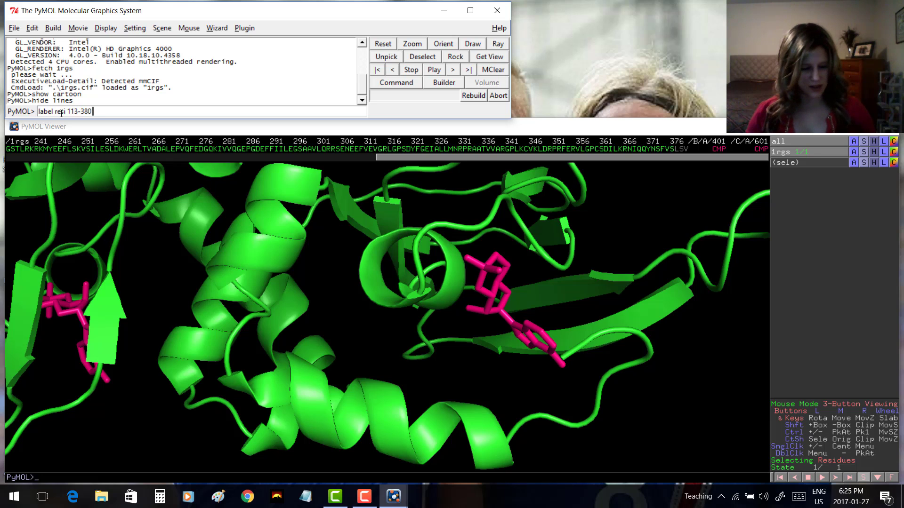
{"action": "type", "text": "and"}
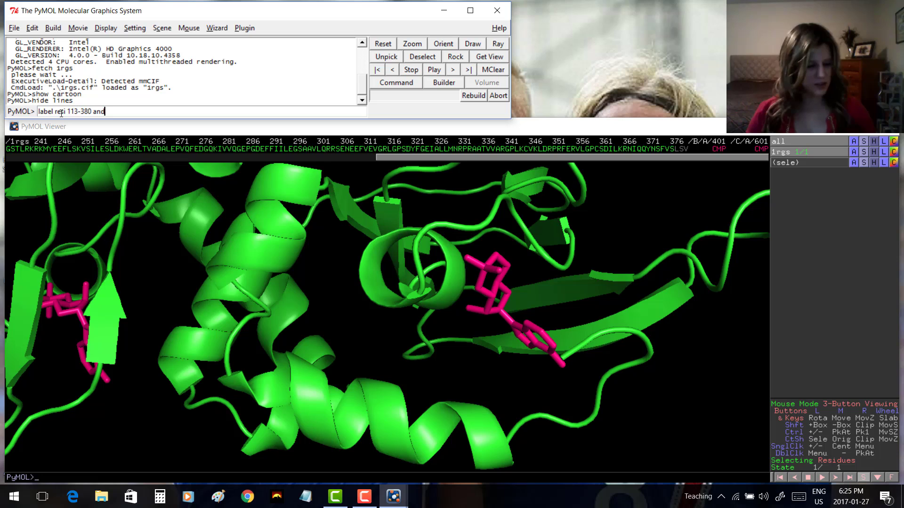
{"action": "type", "text": " name "}
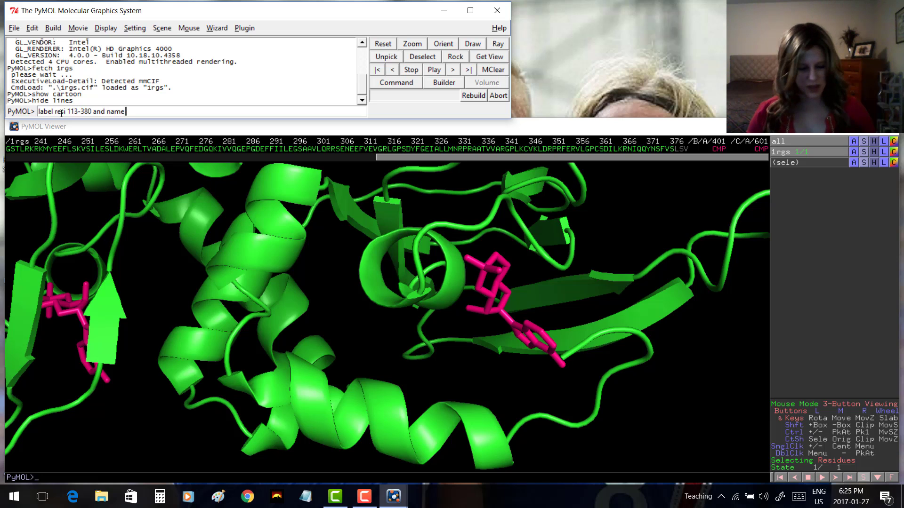
{"action": "type", "text": "CB"}
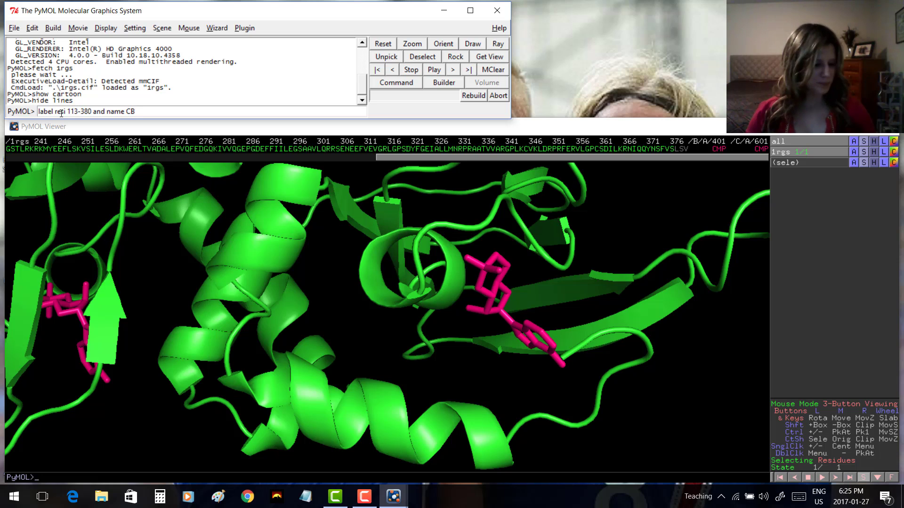
{"action": "type", "text": ","}
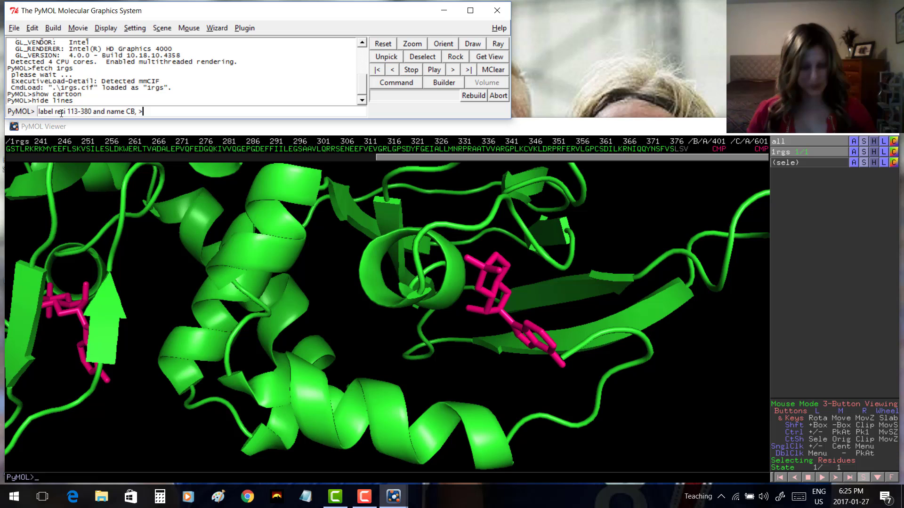
{"action": "key", "text": "ctrl+shift"}
{"action": "type", "text": "'"}
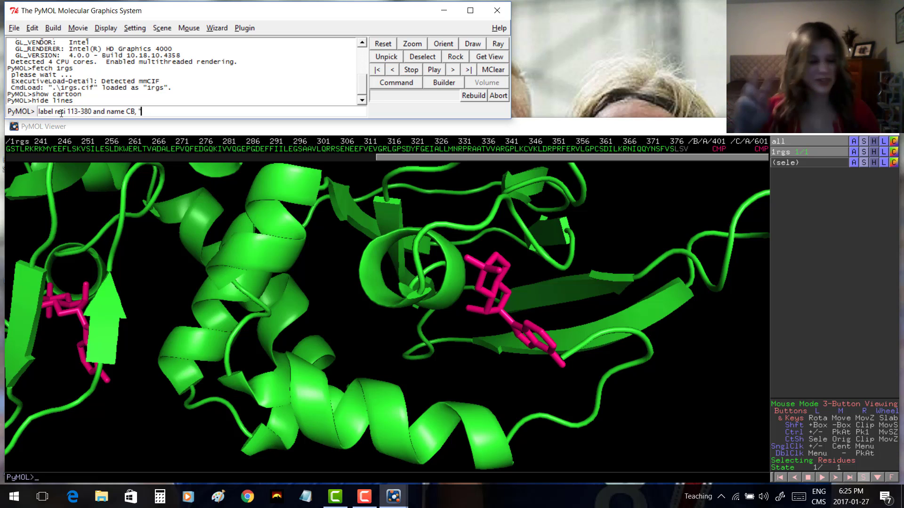
{"action": "key", "text": "Left"}
{"action": "type", "text": "%"}
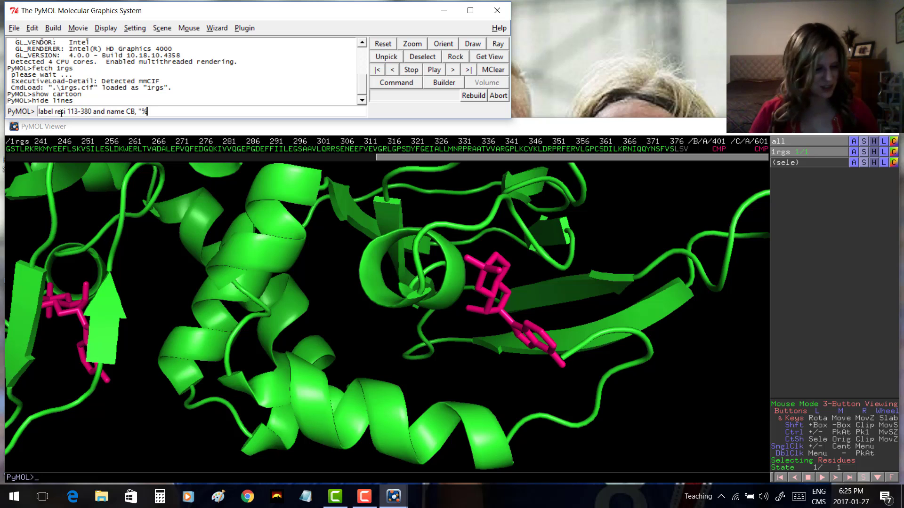
{"action": "type", "text": "s"}
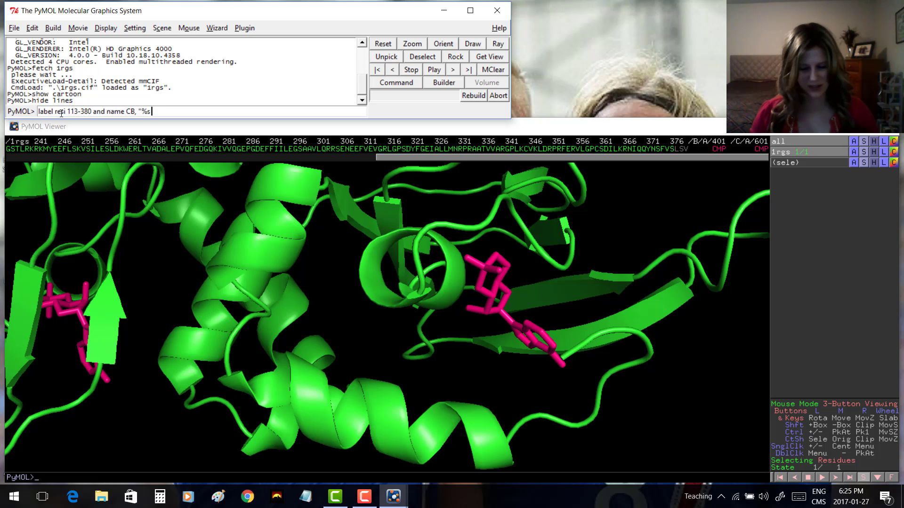
{"action": "type", "text": " -"}
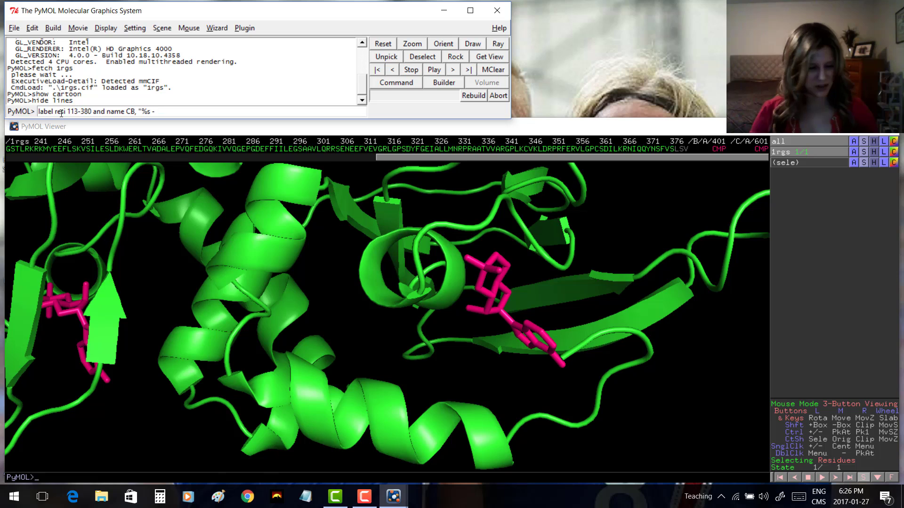
{"action": "type", "text": " %s"}
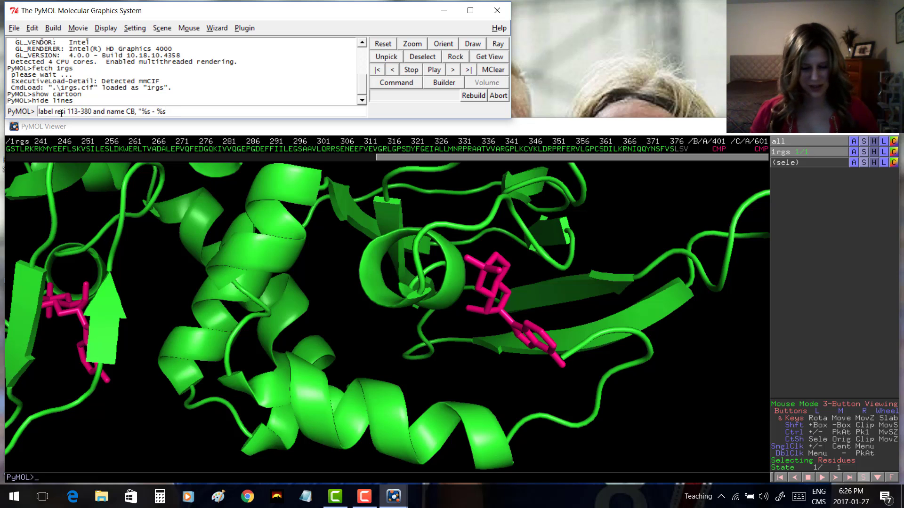
{"action": "type", "text": "\""}
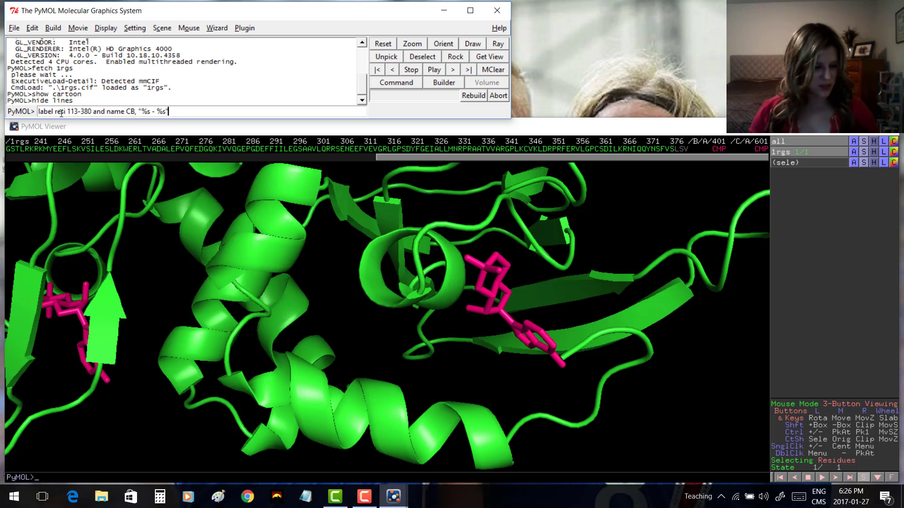
{"action": "type", "text": " %"}
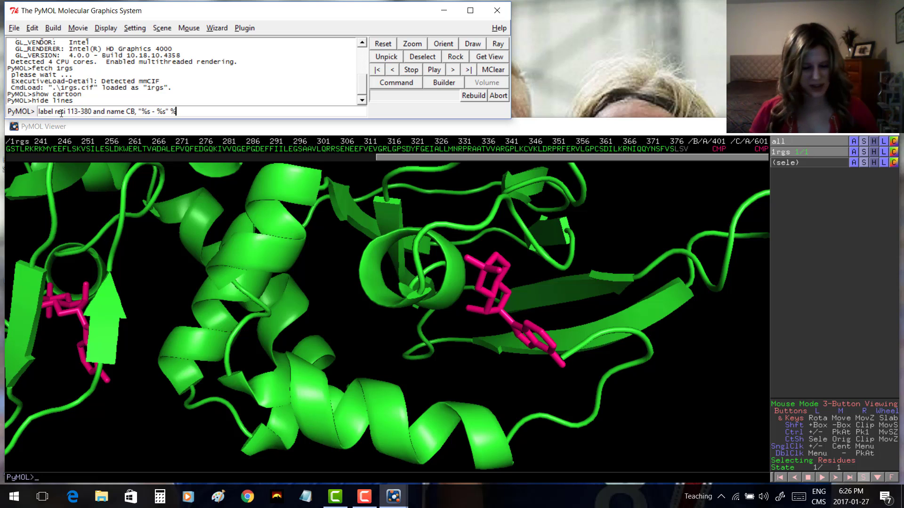
{"action": "type", "text": " ("}
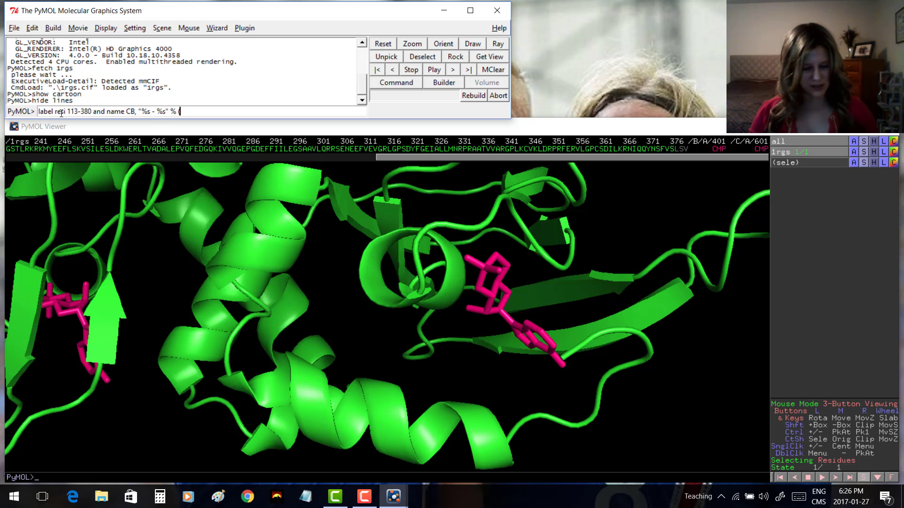
{"action": "type", "text": "resn"}
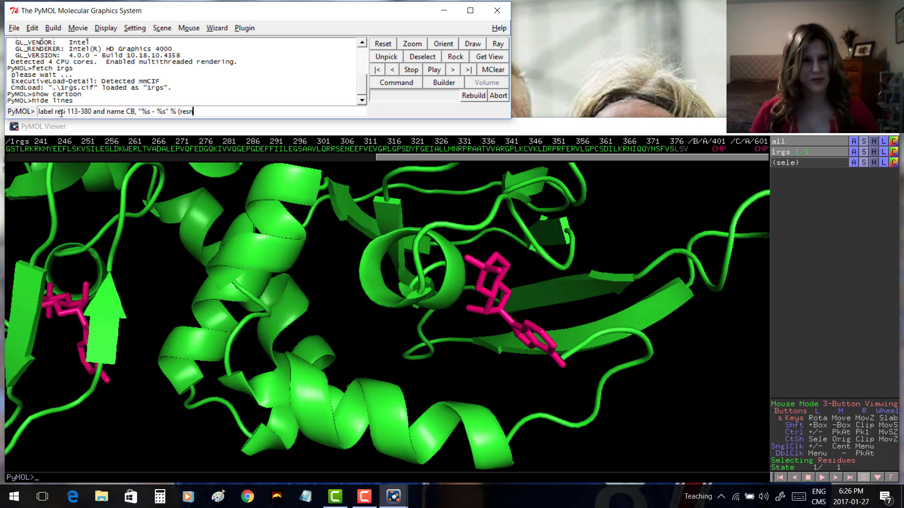
{"action": "type", "text": ","}
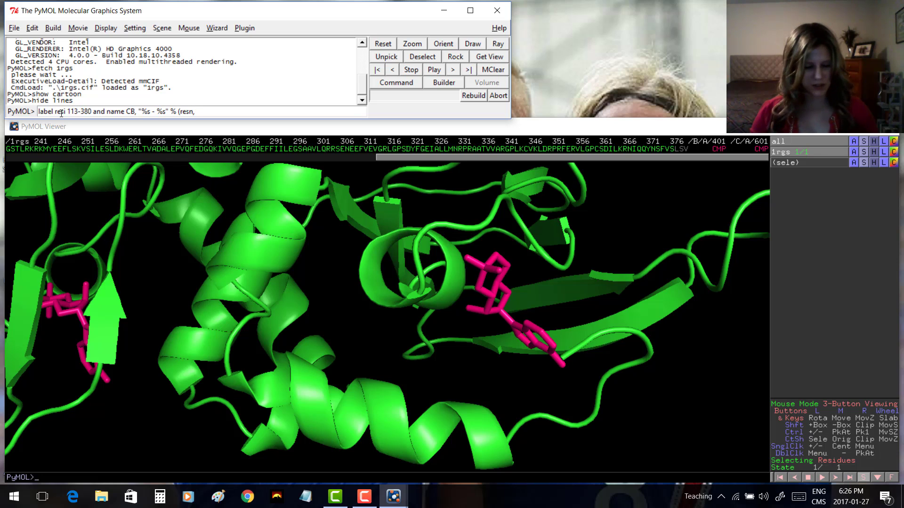
{"action": "type", "text": " res"}
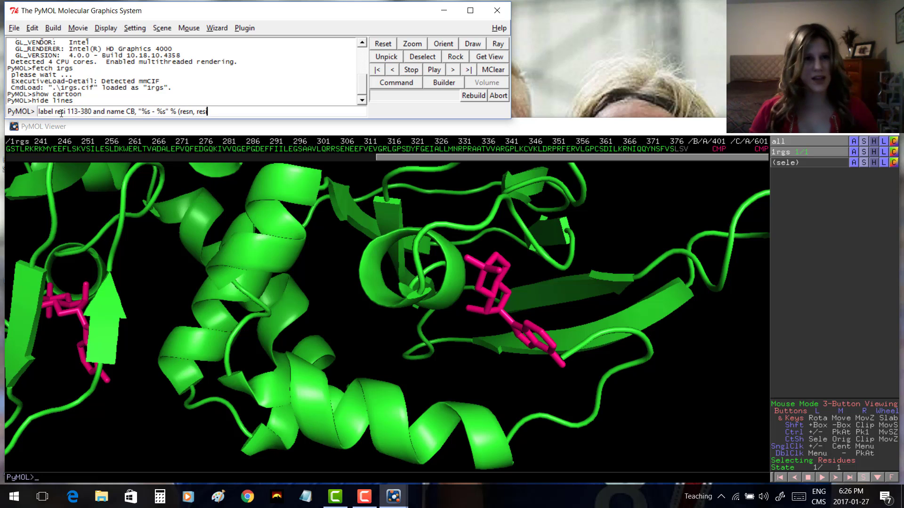
{"action": "type", "text": "i)"}
{"action": "key", "text": "Return"}
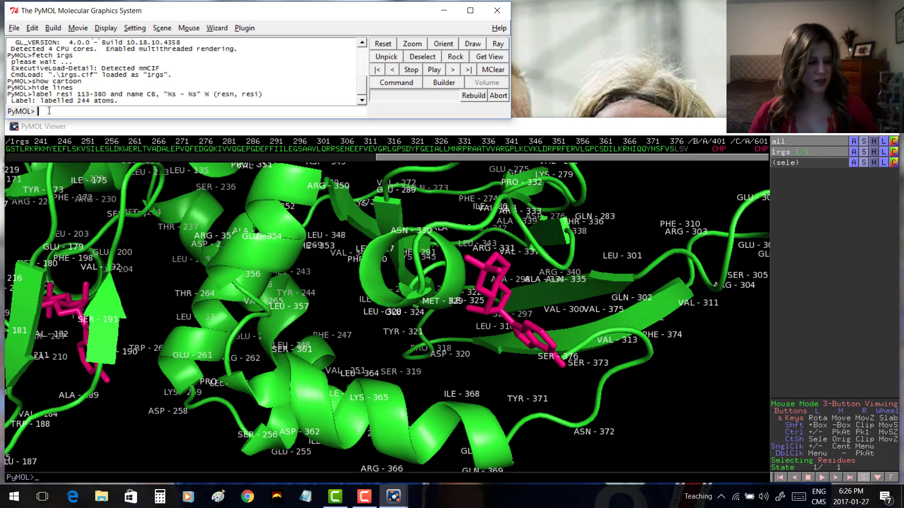
- Set the colour of the residue labels to purpleblue with the set label_color command
{"action": "type", "text": "s"}
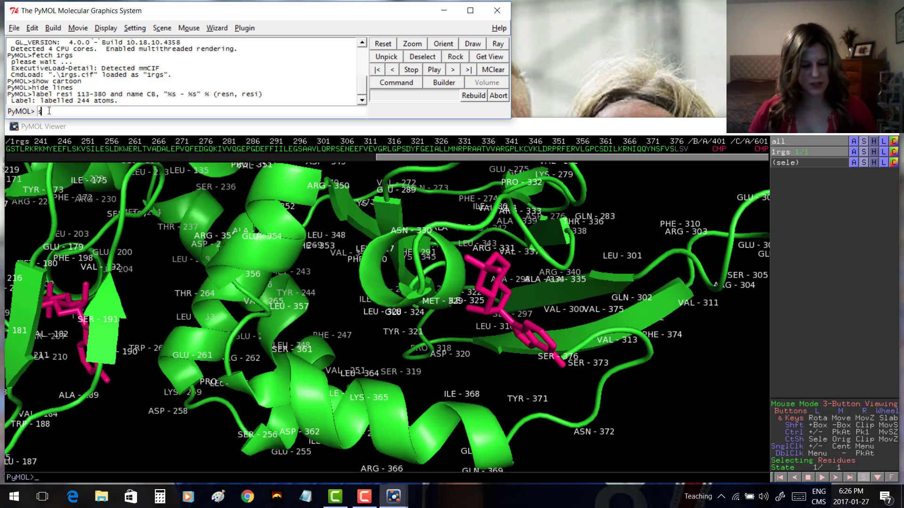
{"action": "type", "text": "et lab"}
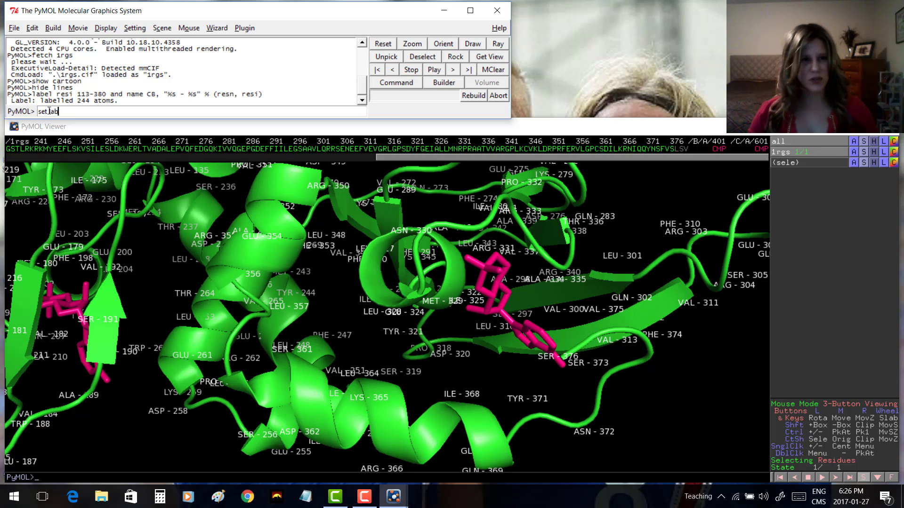
{"action": "type", "text": "el_color,"}
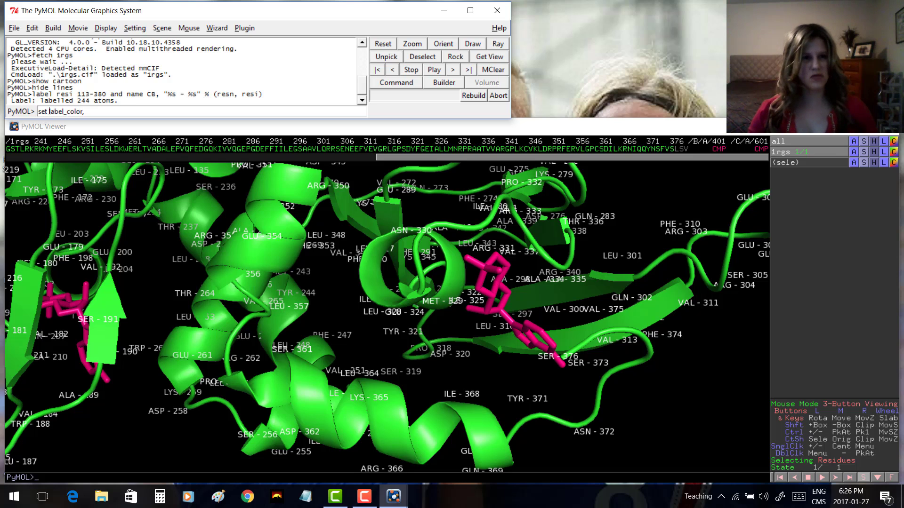
{"action": "type", "text": " purp"}
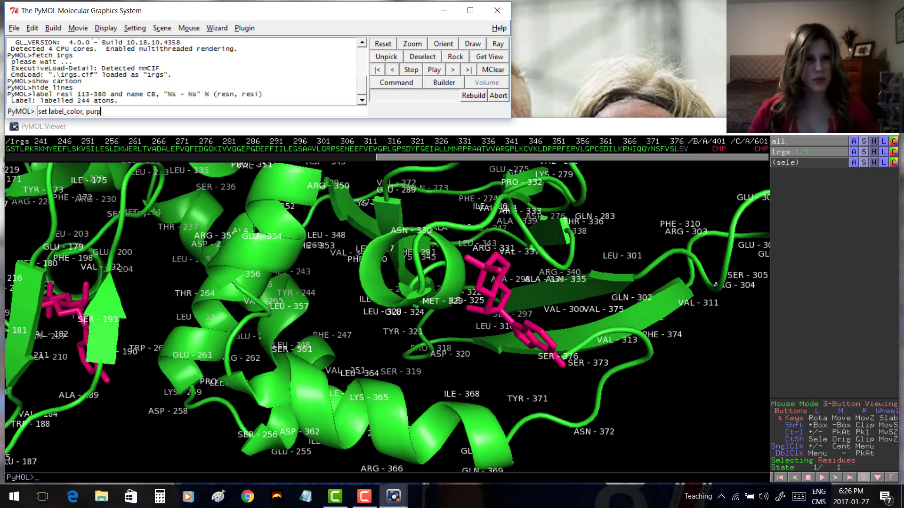
{"action": "type", "text": "leblue"}
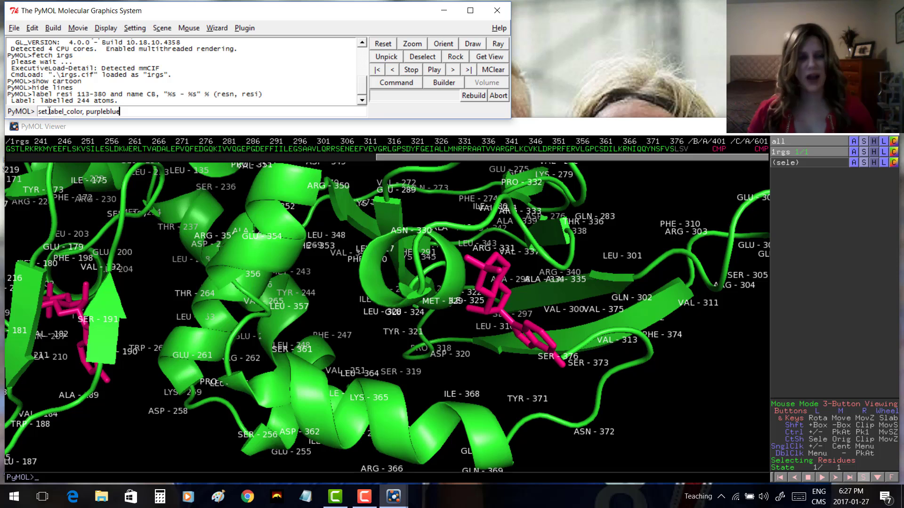
{"action": "key", "text": "Return"}
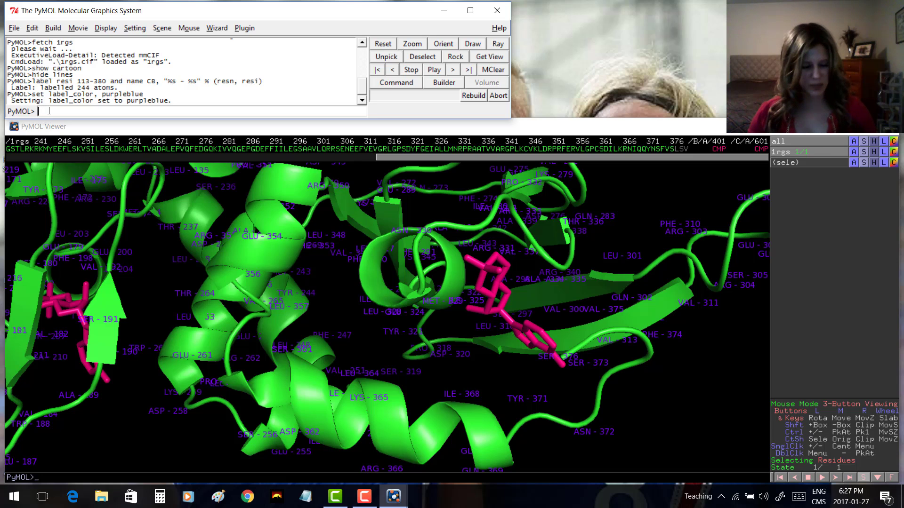
- Set the residue label size to 20 with the set label_size command
{"action": "type", "text": "set"}
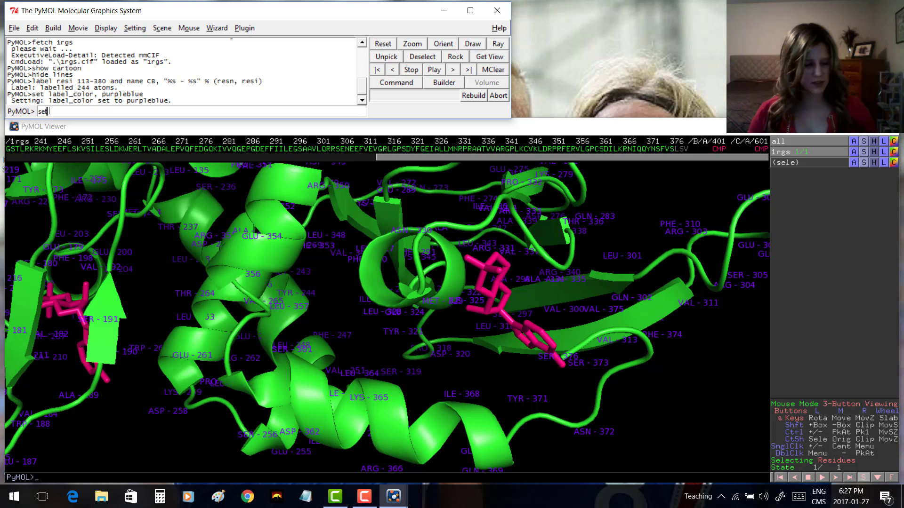
{"action": "type", "text": " label"}
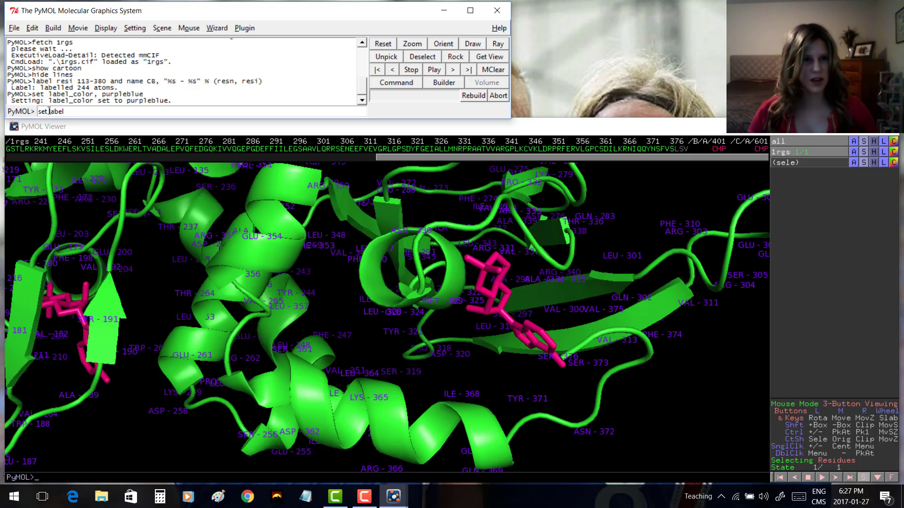
{"action": "type", "text": "_size"}
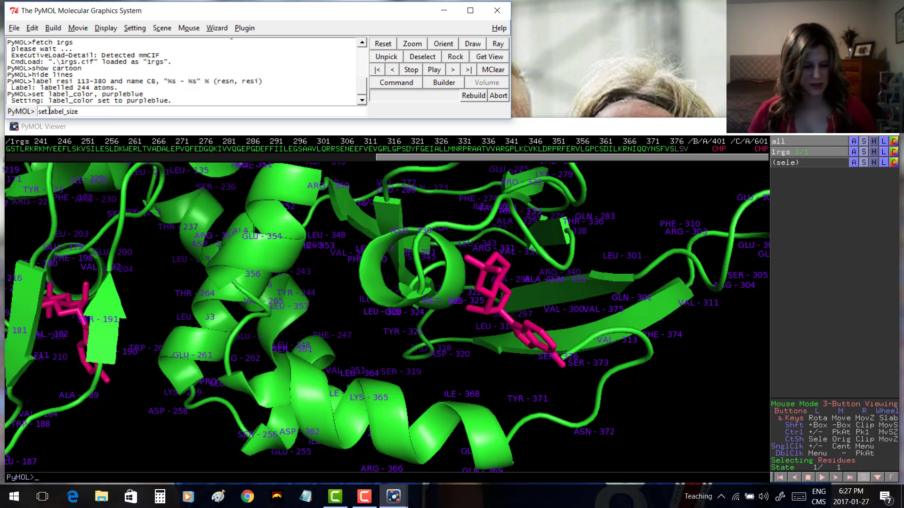
{"action": "type", "text": ", "}
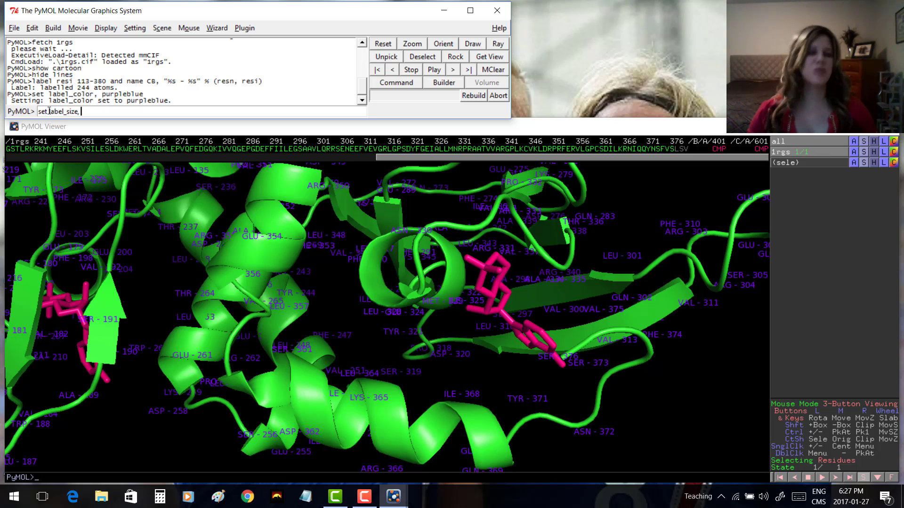
{"action": "type", "text": "20"}
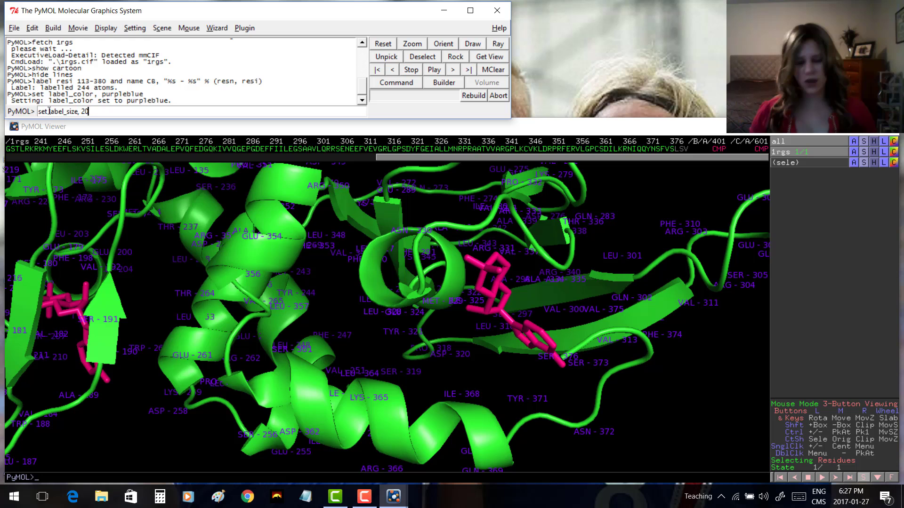
{"action": "key", "text": "Return"}
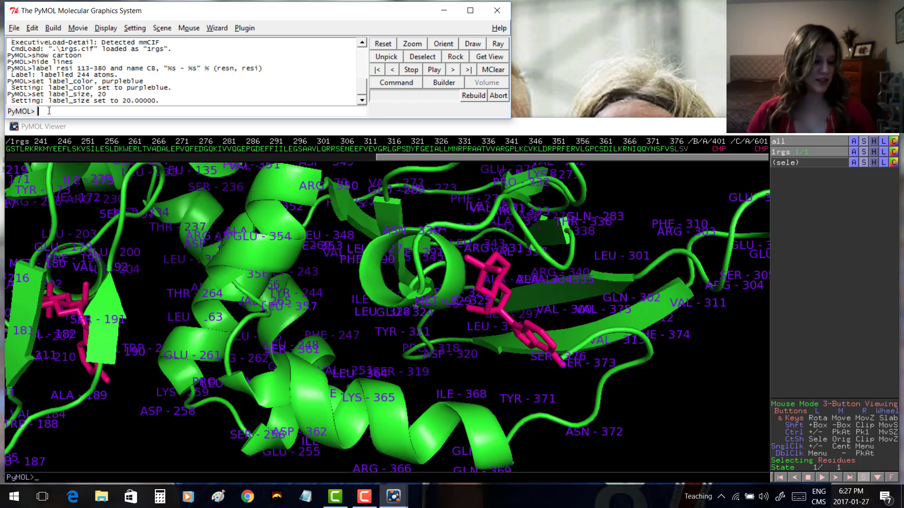
- Set the font of the residue labels to 8 with the set label_font_id command
{"action": "type", "text": "set"}
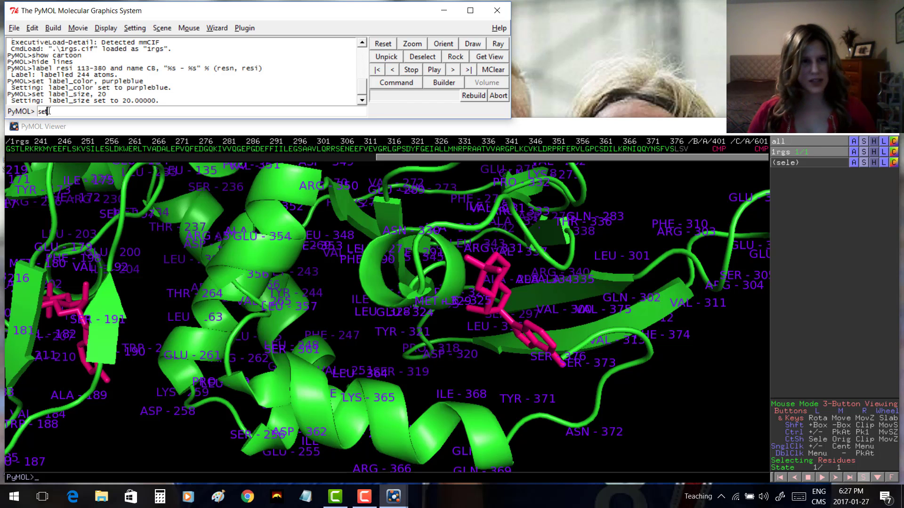
{"action": "type", "text": " labe"}
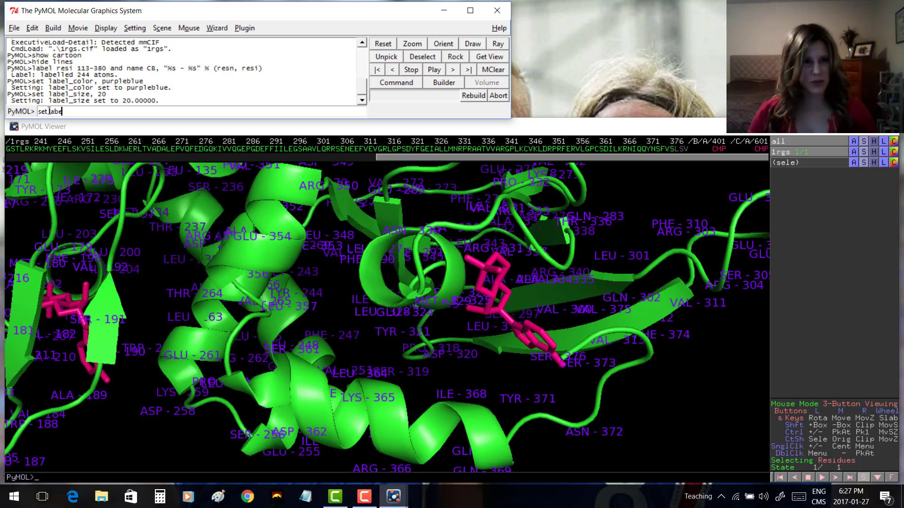
{"action": "type", "text": "l_fon"}
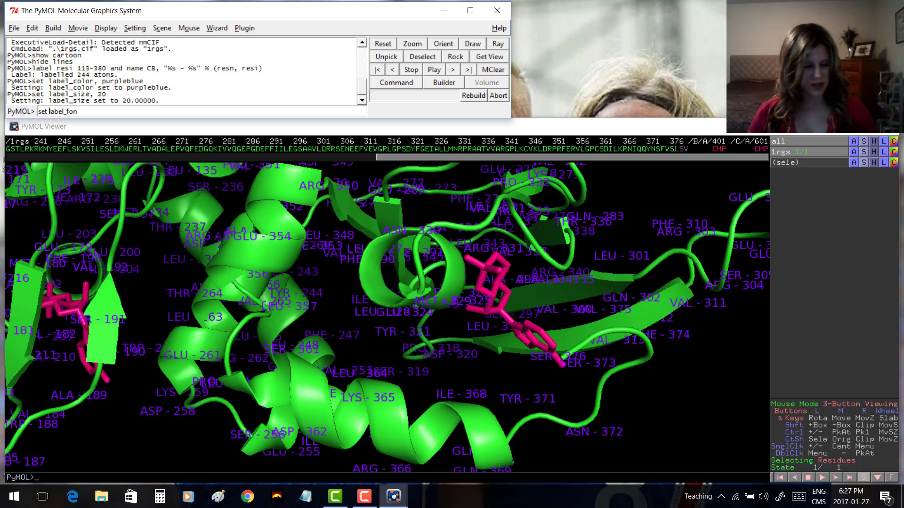
{"action": "type", "text": "t_id"}
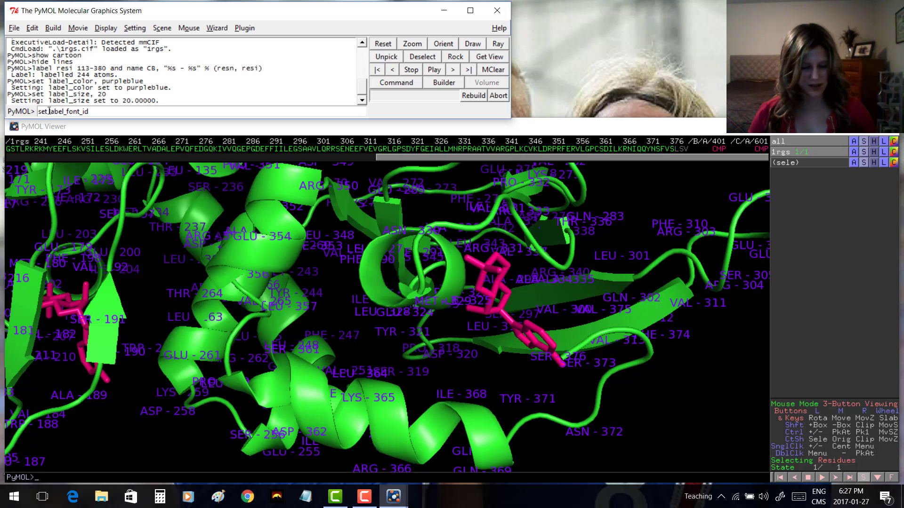
{"action": "type", "text": ","}
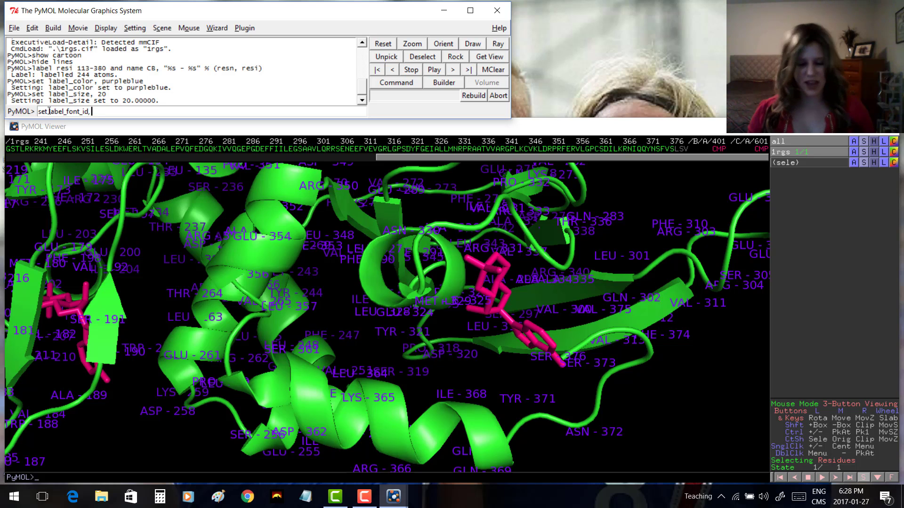
{"action": "type", "text": "8"}
{"action": "key", "text": "Return"}
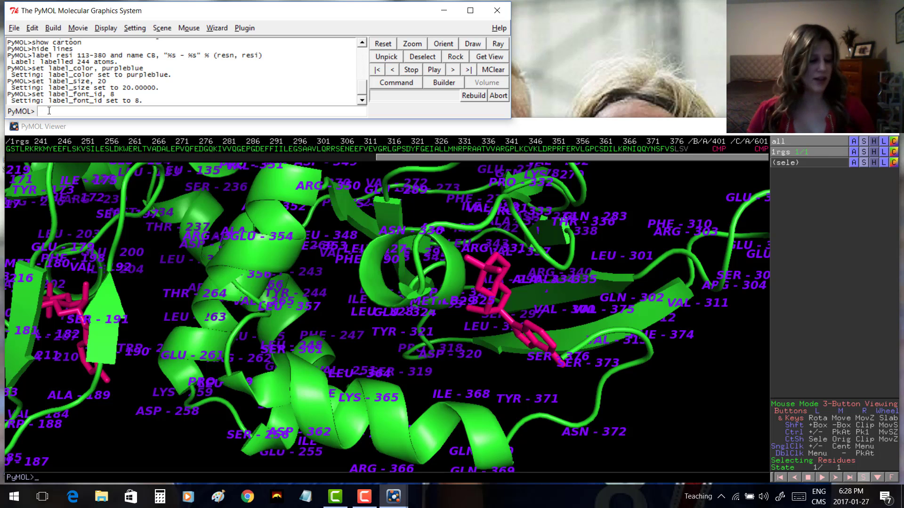
- Set the outline colour of the residue labels to chocolate with the set label_outline_color command
{"action": "type", "text": "set"}
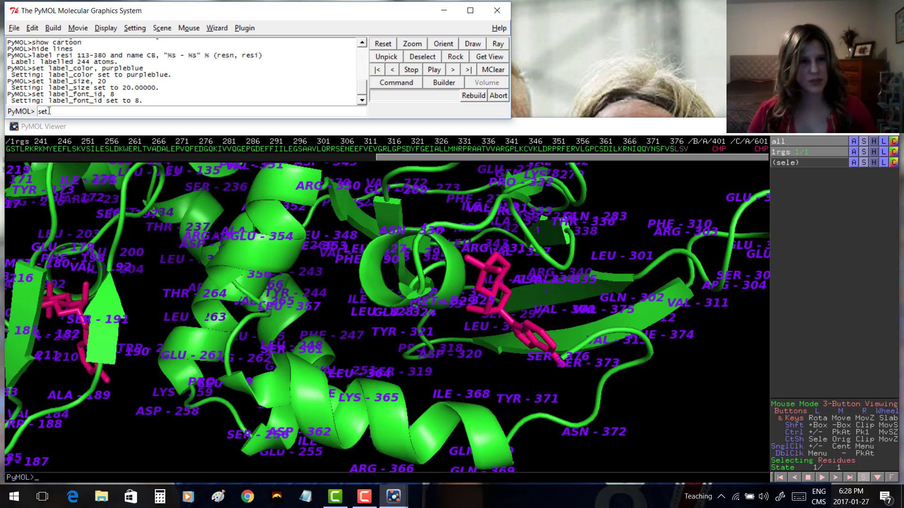
{"action": "type", "text": " labe"}
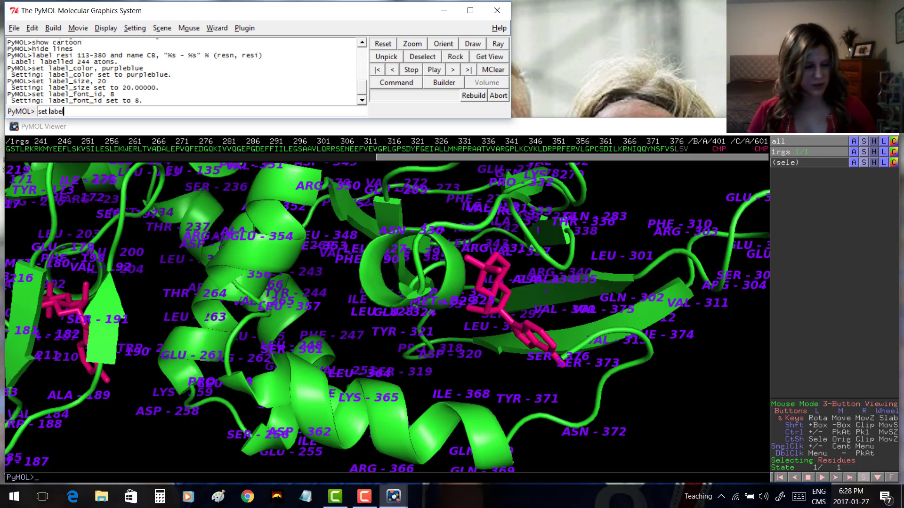
{"action": "type", "text": "l_ou"}
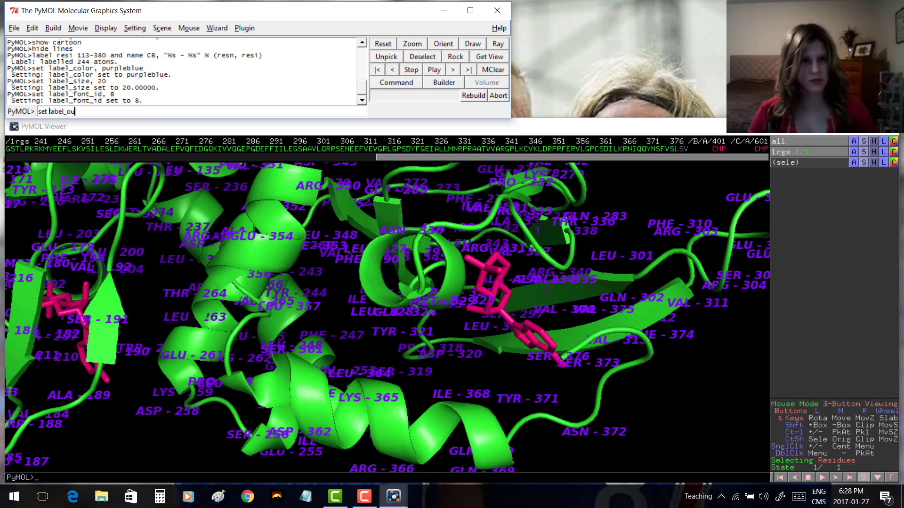
{"action": "type", "text": "tline_color"}
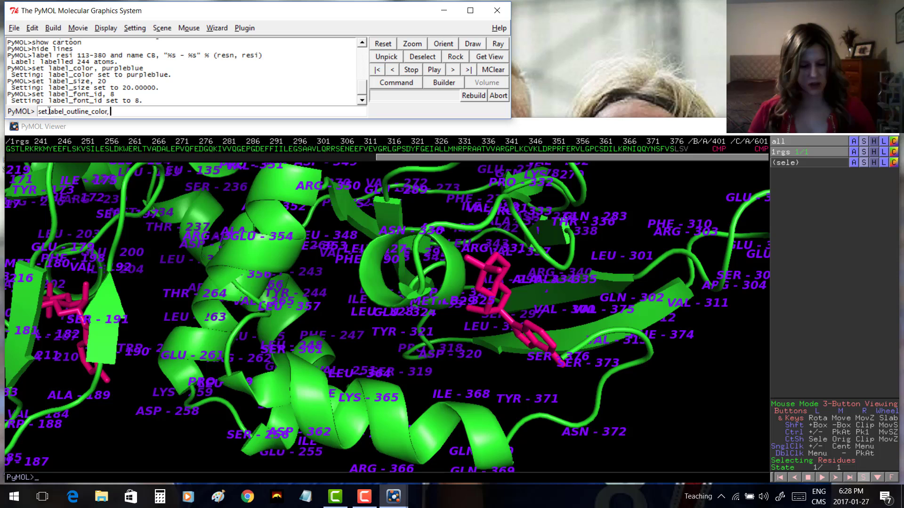
{"action": "type", "text": ", chocolate"}
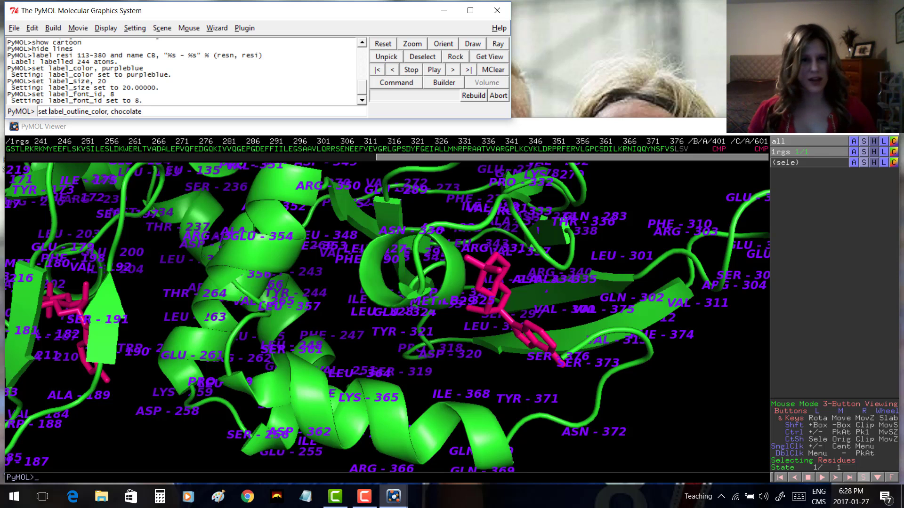
{"action": "key", "text": "Return"}
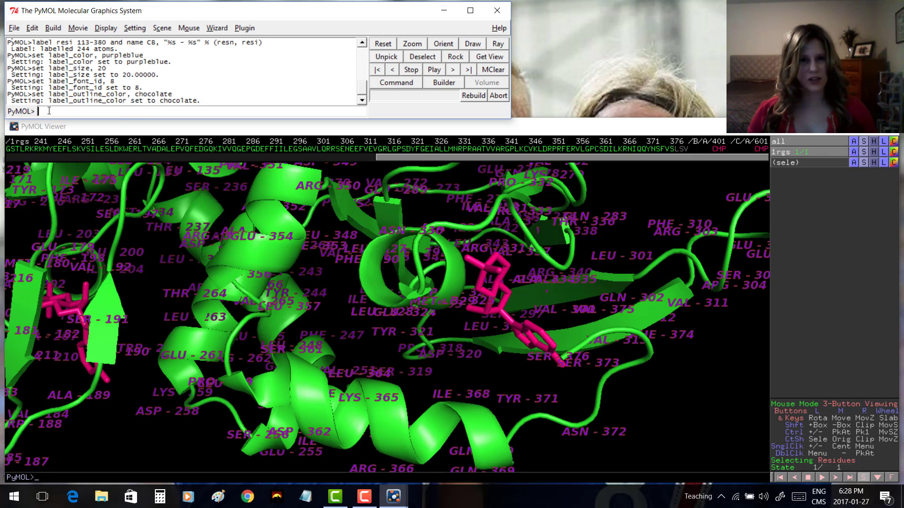
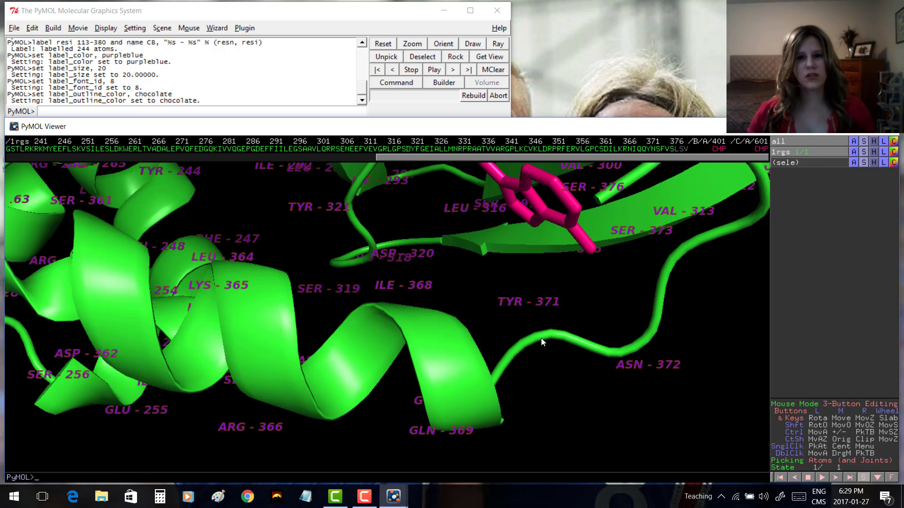
- Move the ASN - 372 residue label slightly down and to the left, beneath its loop
{"action": "left_click_drag", "start_coordinate": [512, 301], "coordinate": [536, 325]}
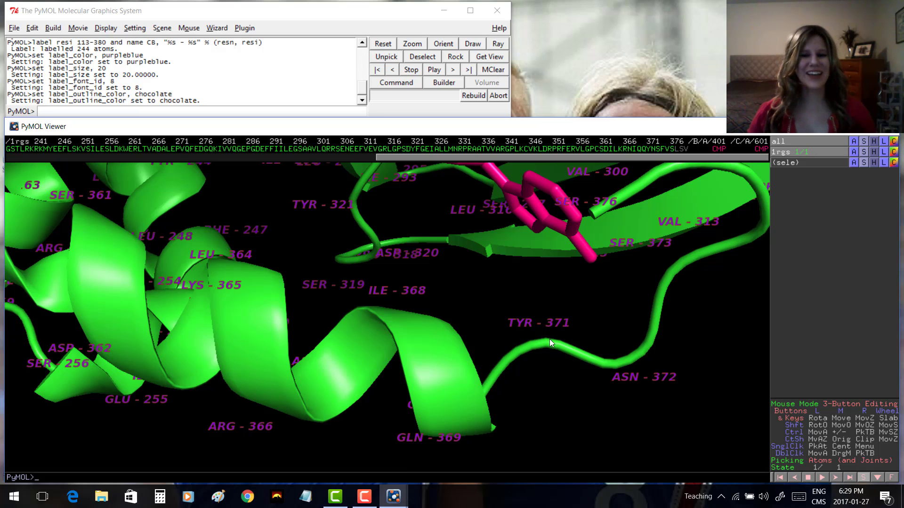
{"action": "left_click_drag", "start_coordinate": [644, 379], "coordinate": [624, 390], "text": "ctrl"}
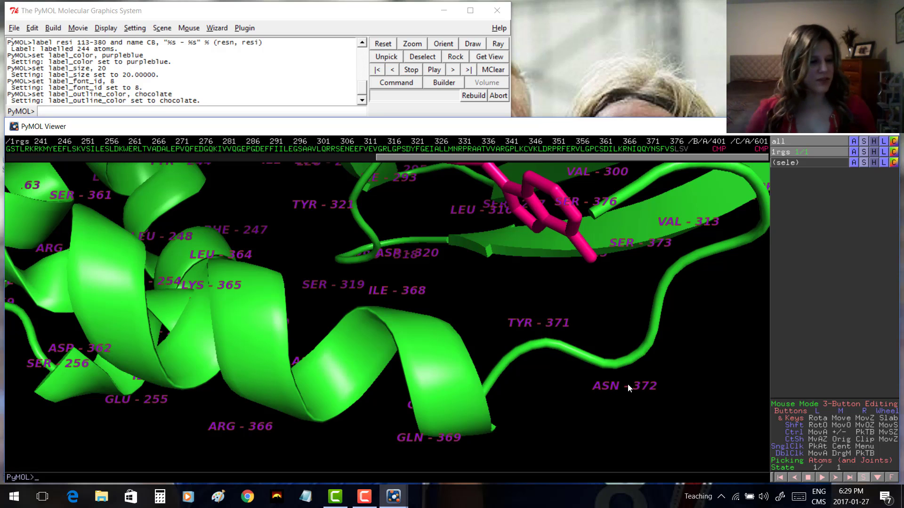